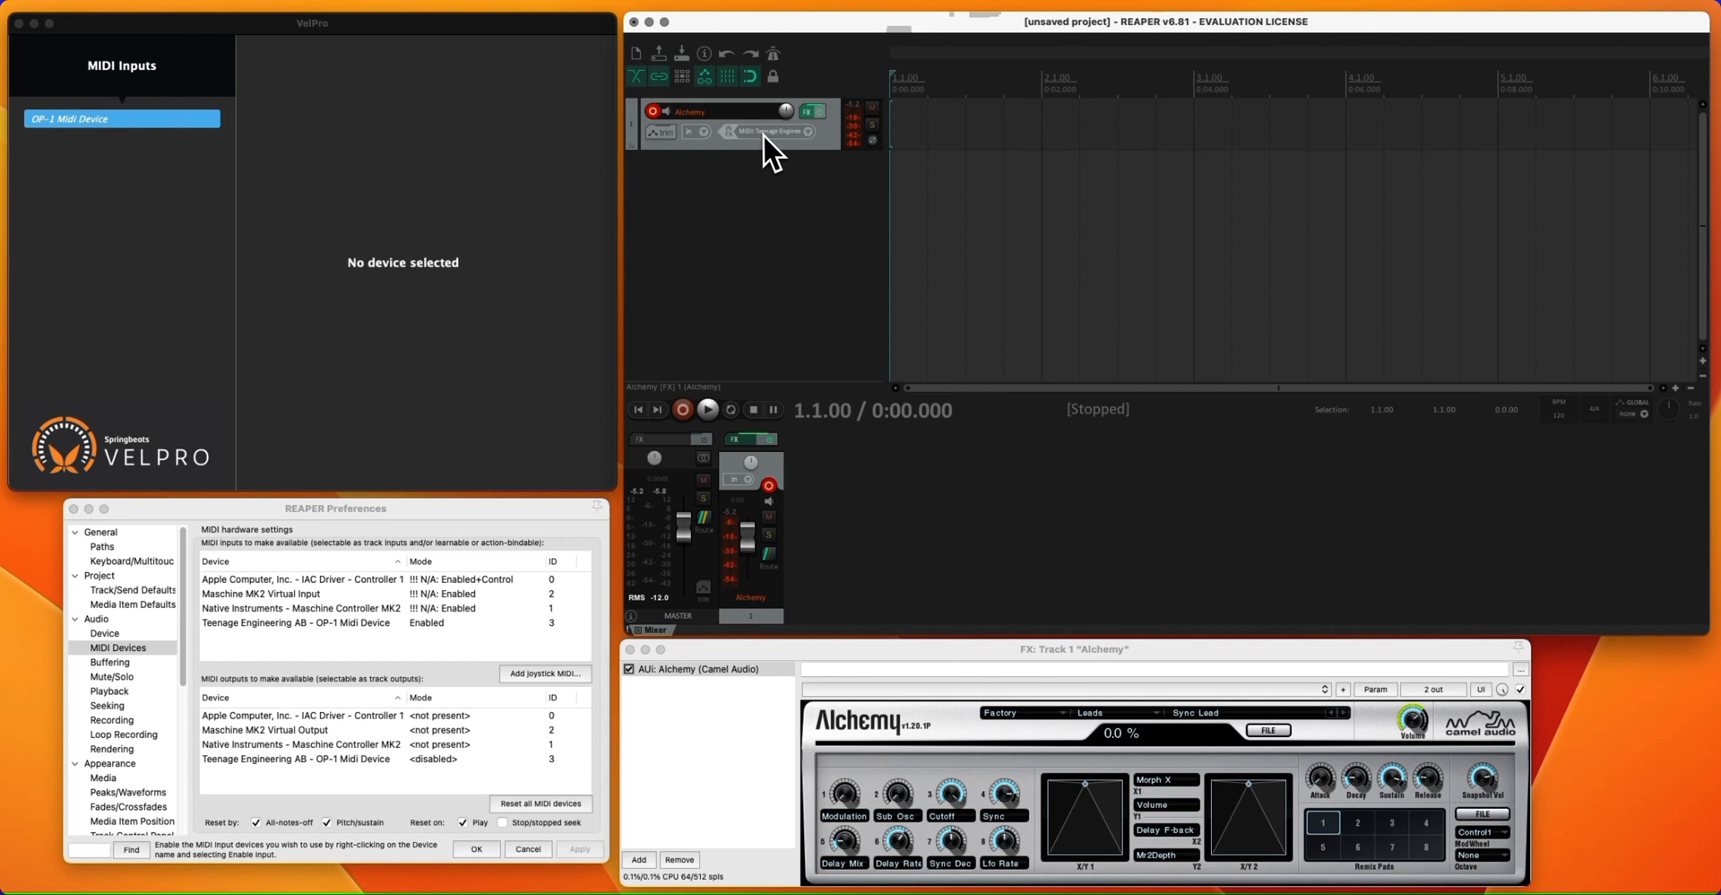
Check which MIDI device and channels are assigned as the Alchemy track's input
{"action": "left_click", "coordinate": [757, 133]}
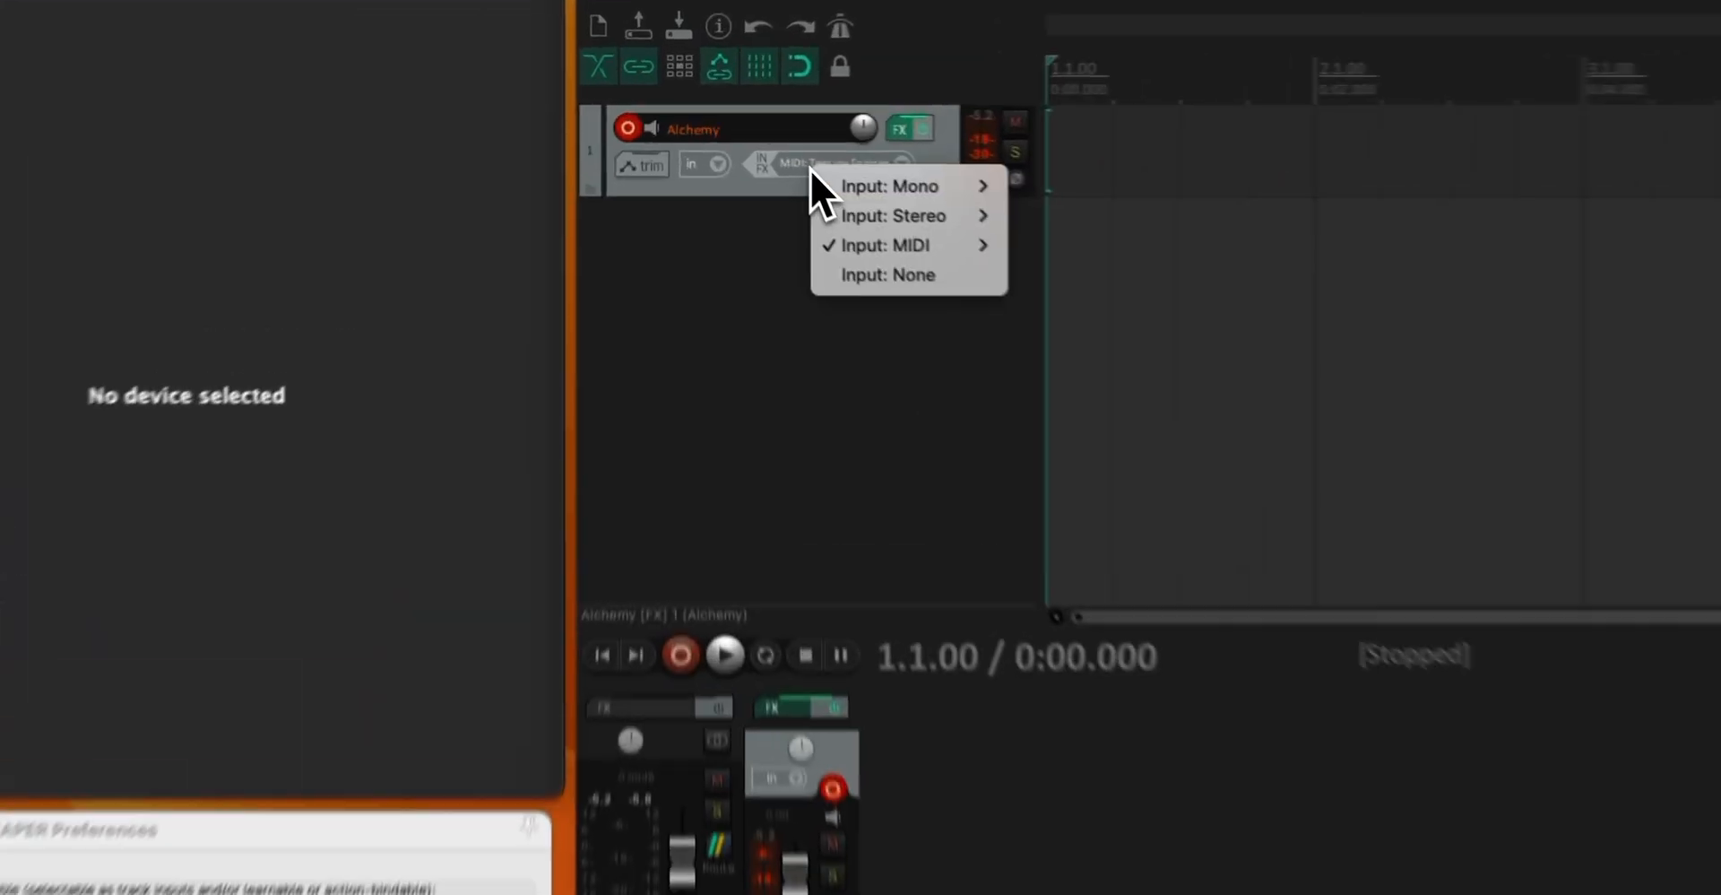
{"action": "mouse_move", "coordinate": [878, 237]}
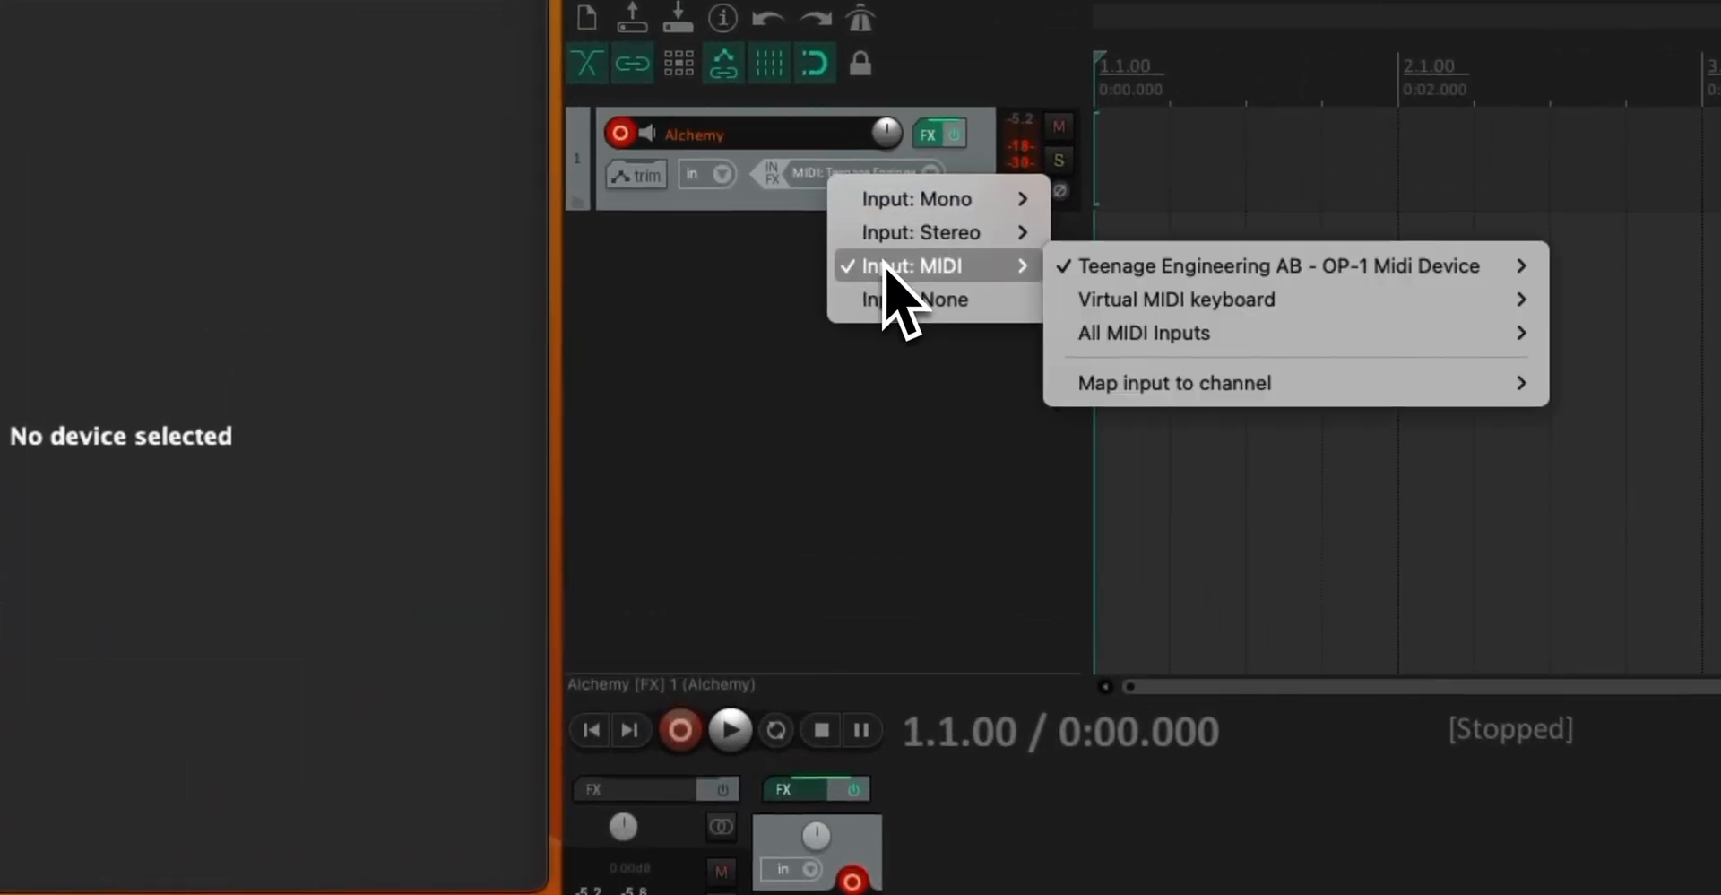
{"action": "left_click", "coordinate": [1195, 273]}
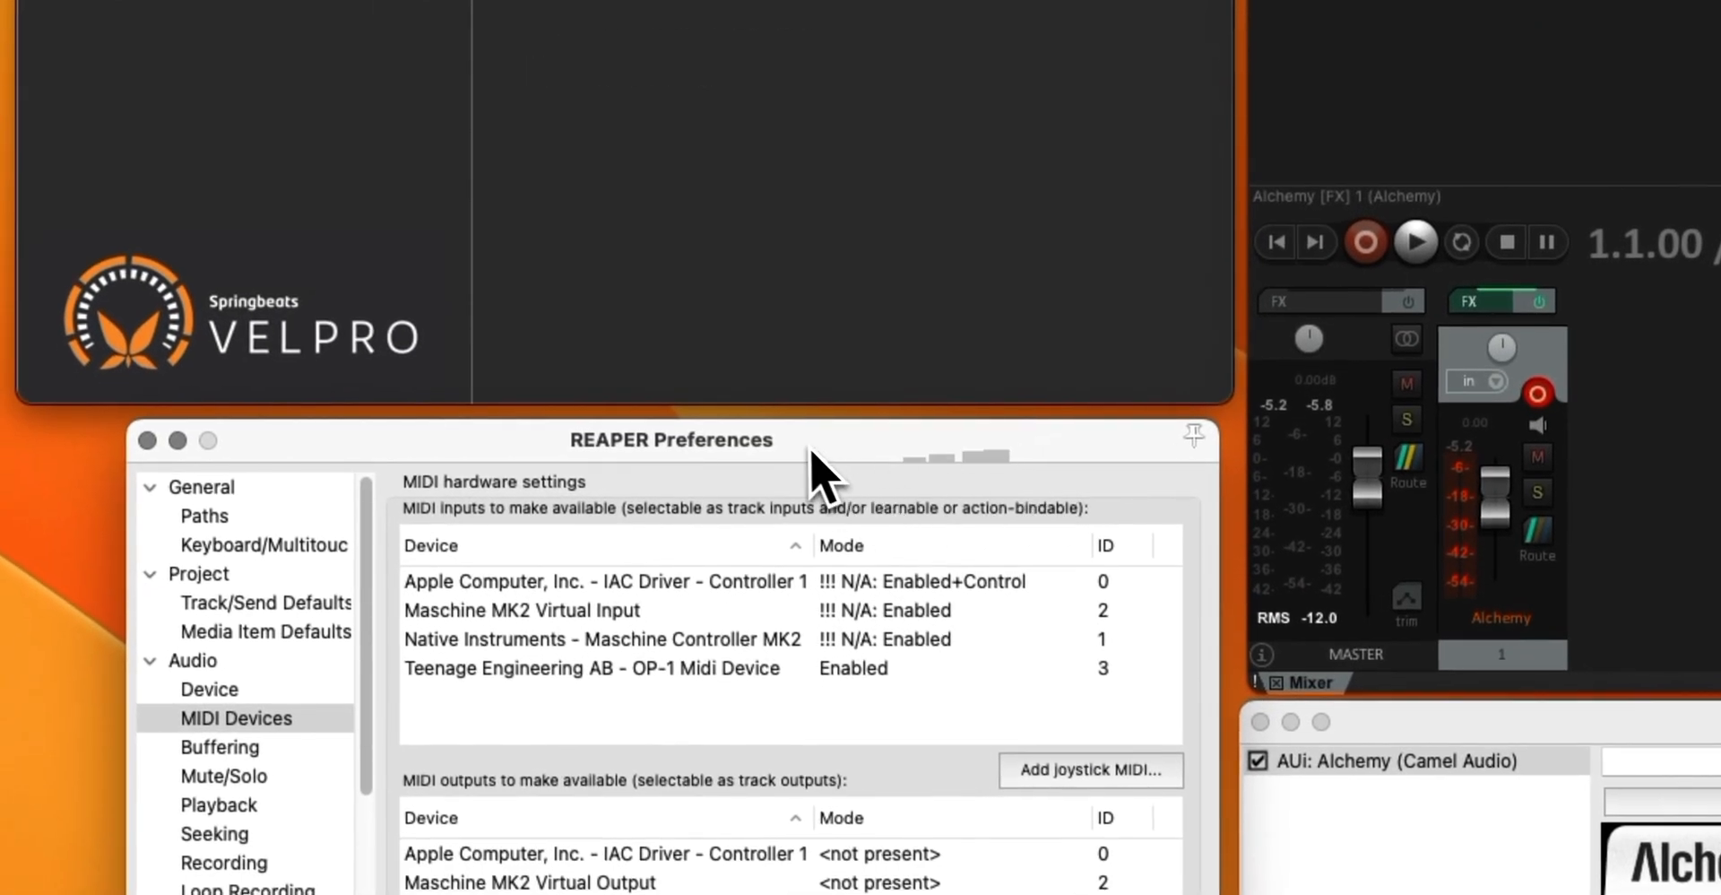
Disable the Teenage Engineering AB - OP-1 Midi Device input in REAPER's preferences, and activate OP-1 Midi Device in VelPro
{"action": "left_click_drag", "start_coordinate": [811, 451], "coordinate": [792, 444]}
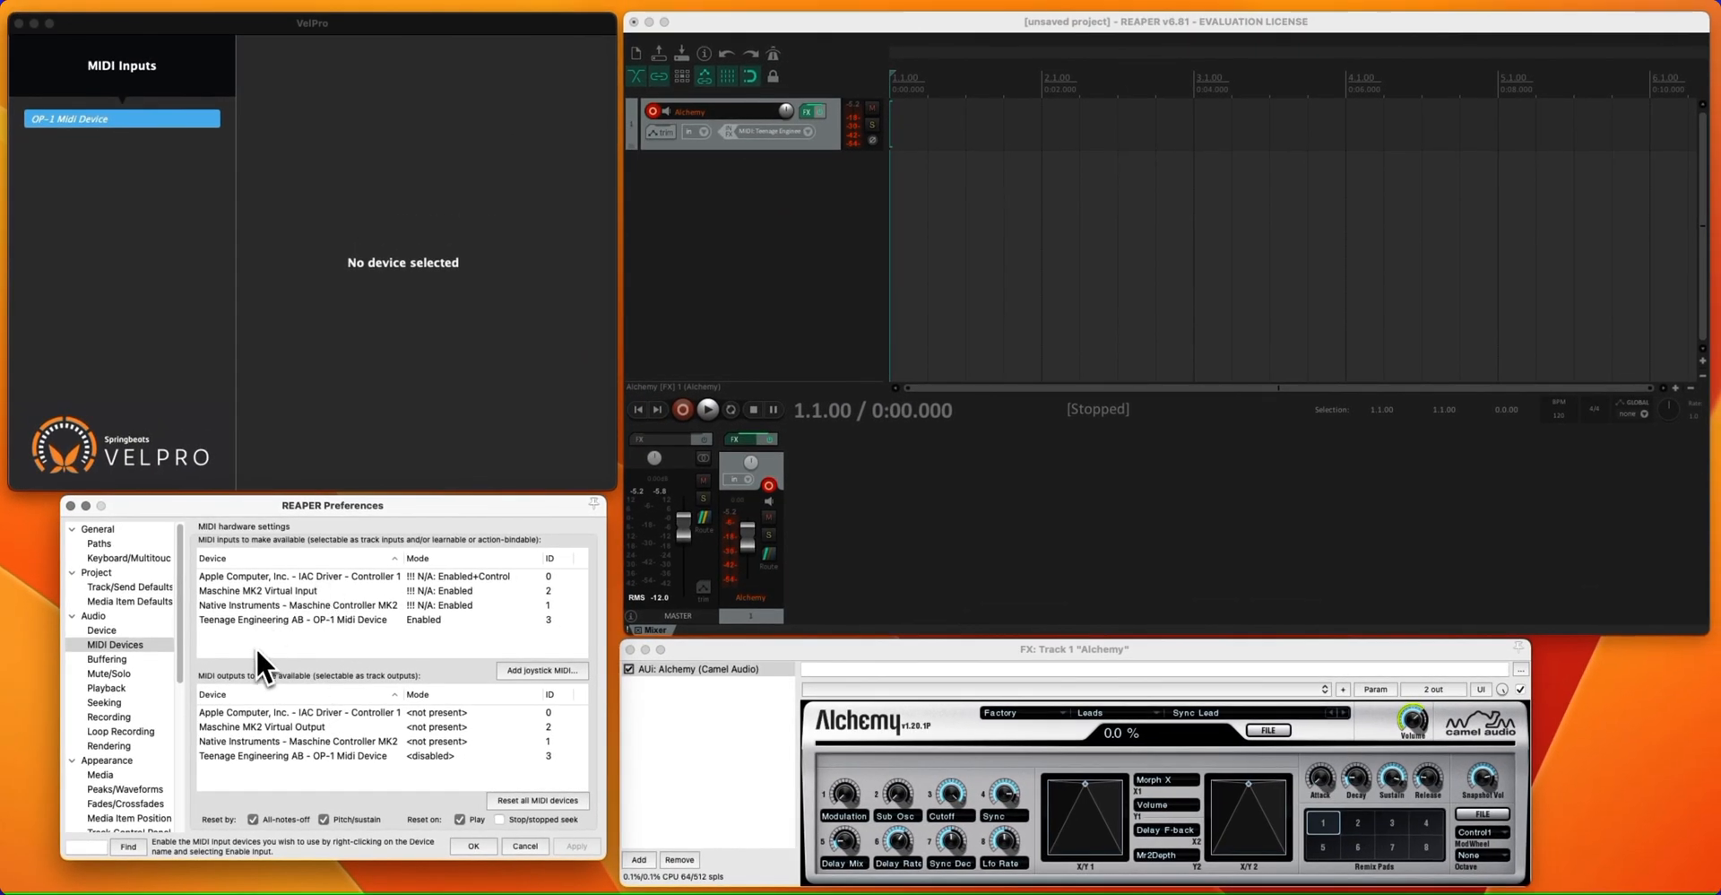
{"action": "left_click", "coordinate": [314, 620]}
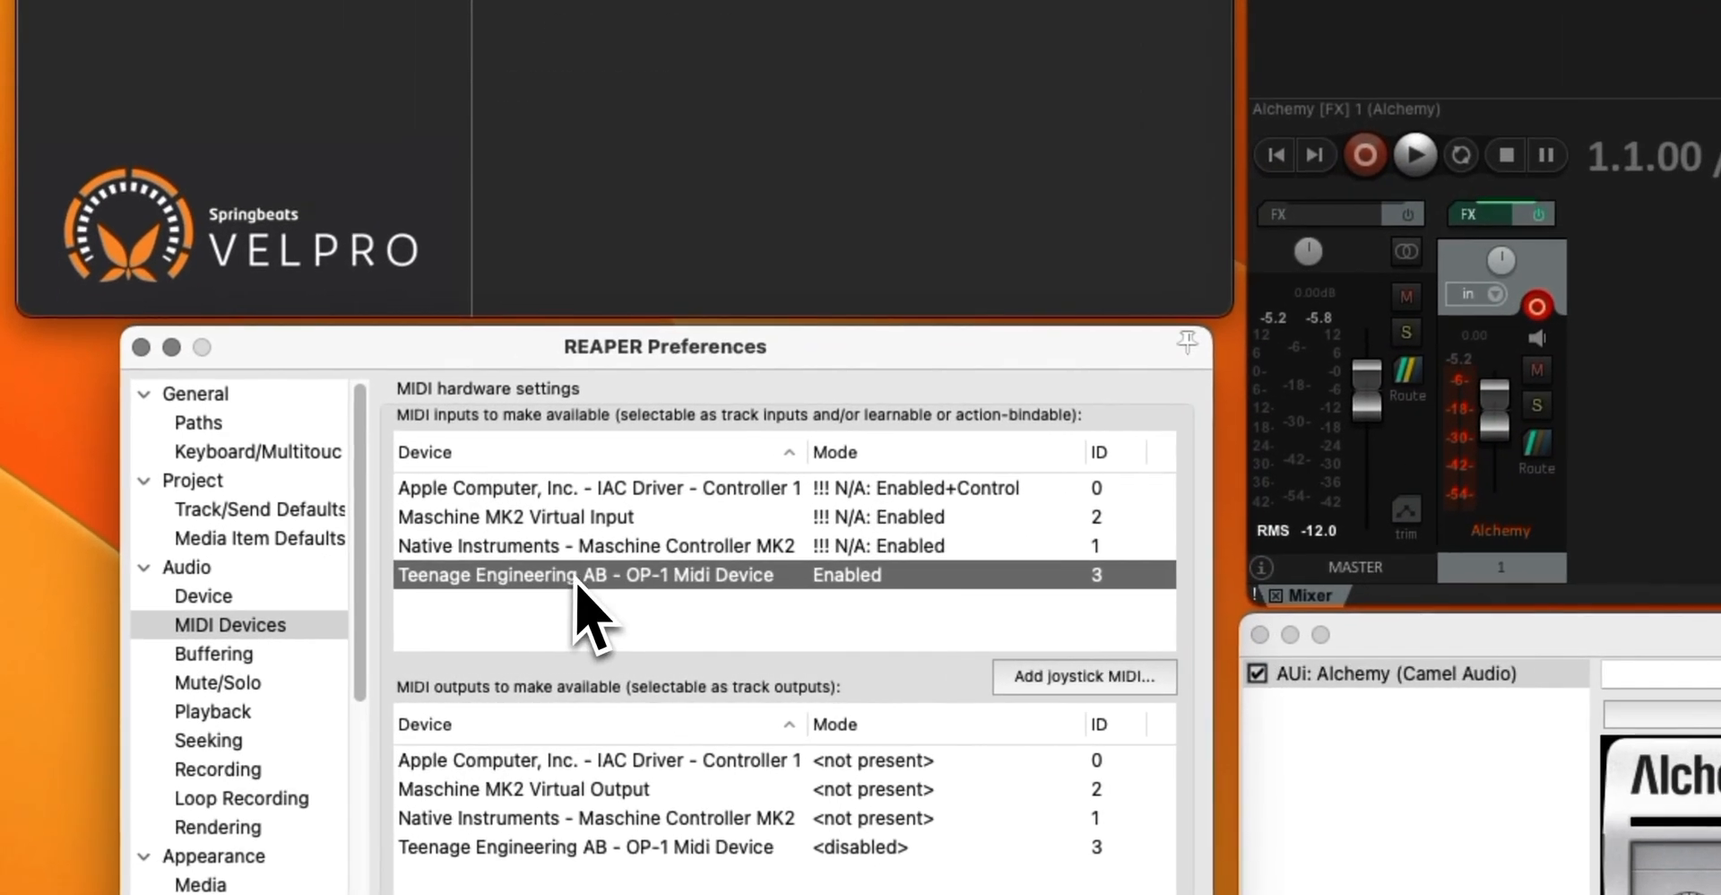
{"action": "right_click", "coordinate": [718, 587]}
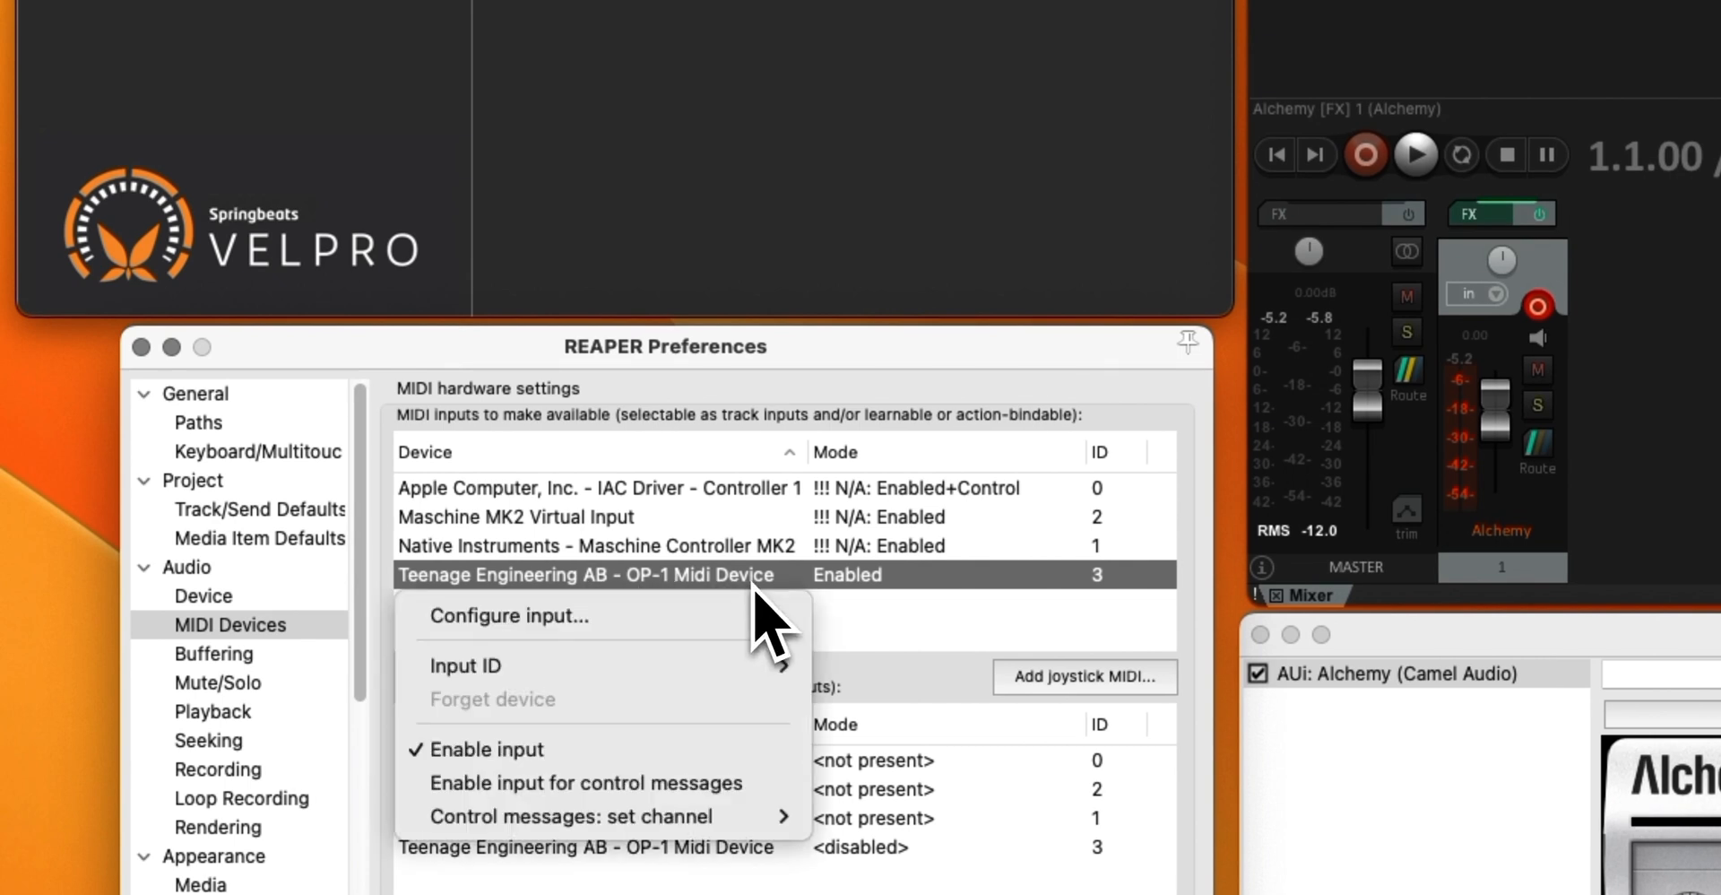
{"action": "left_click", "coordinate": [595, 751]}
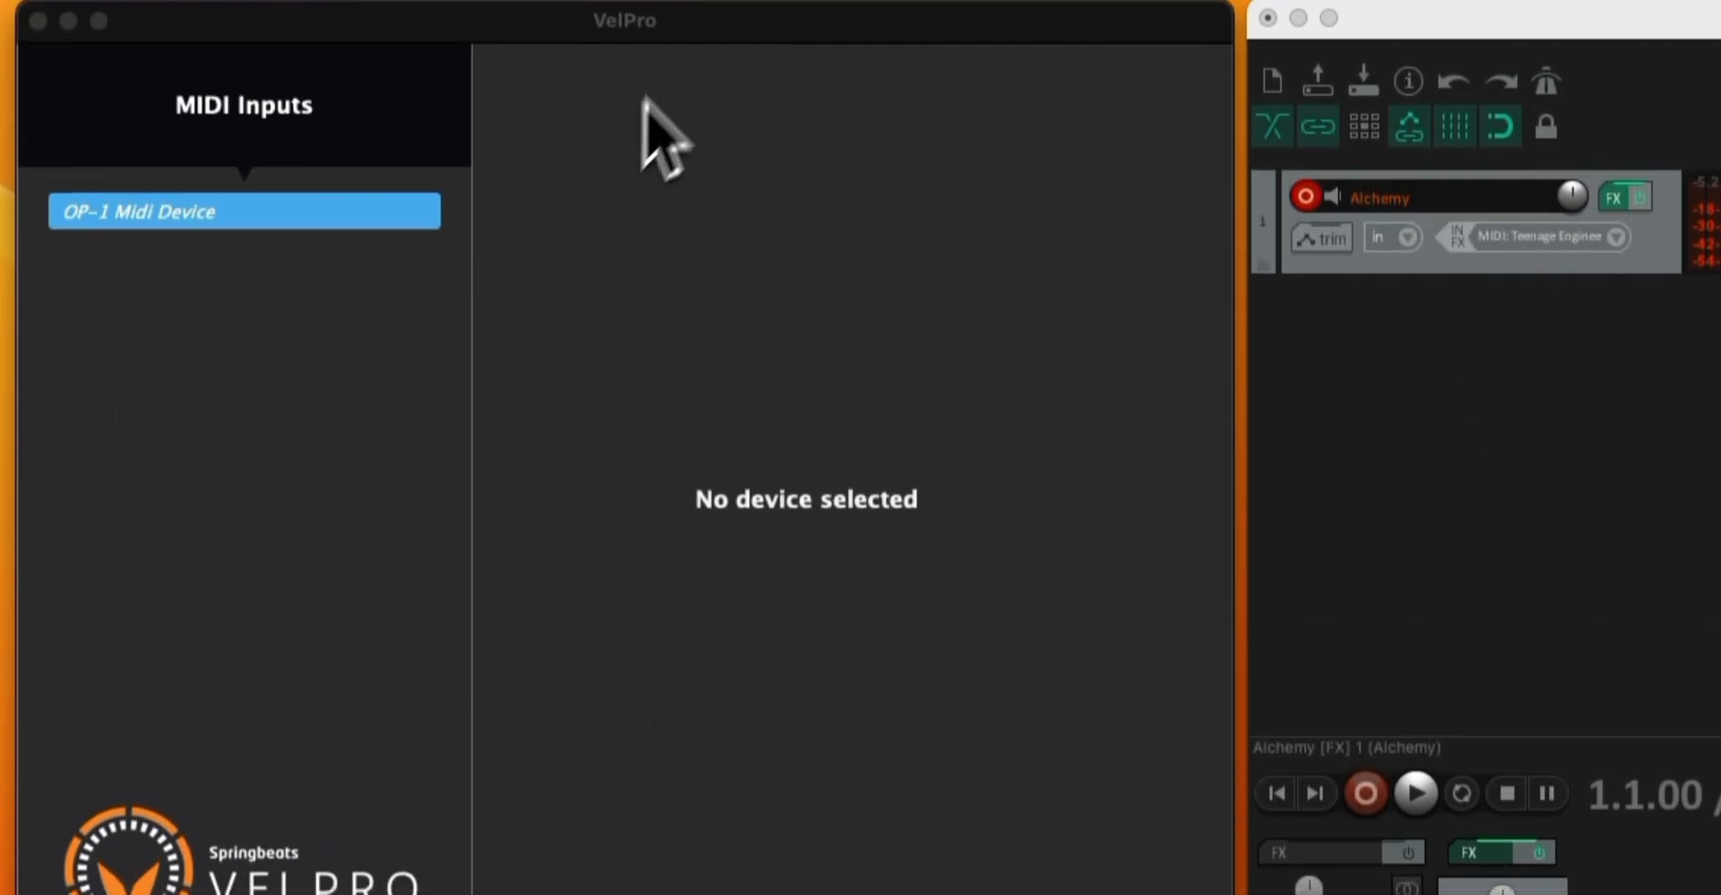
{"action": "left_click", "coordinate": [294, 240]}
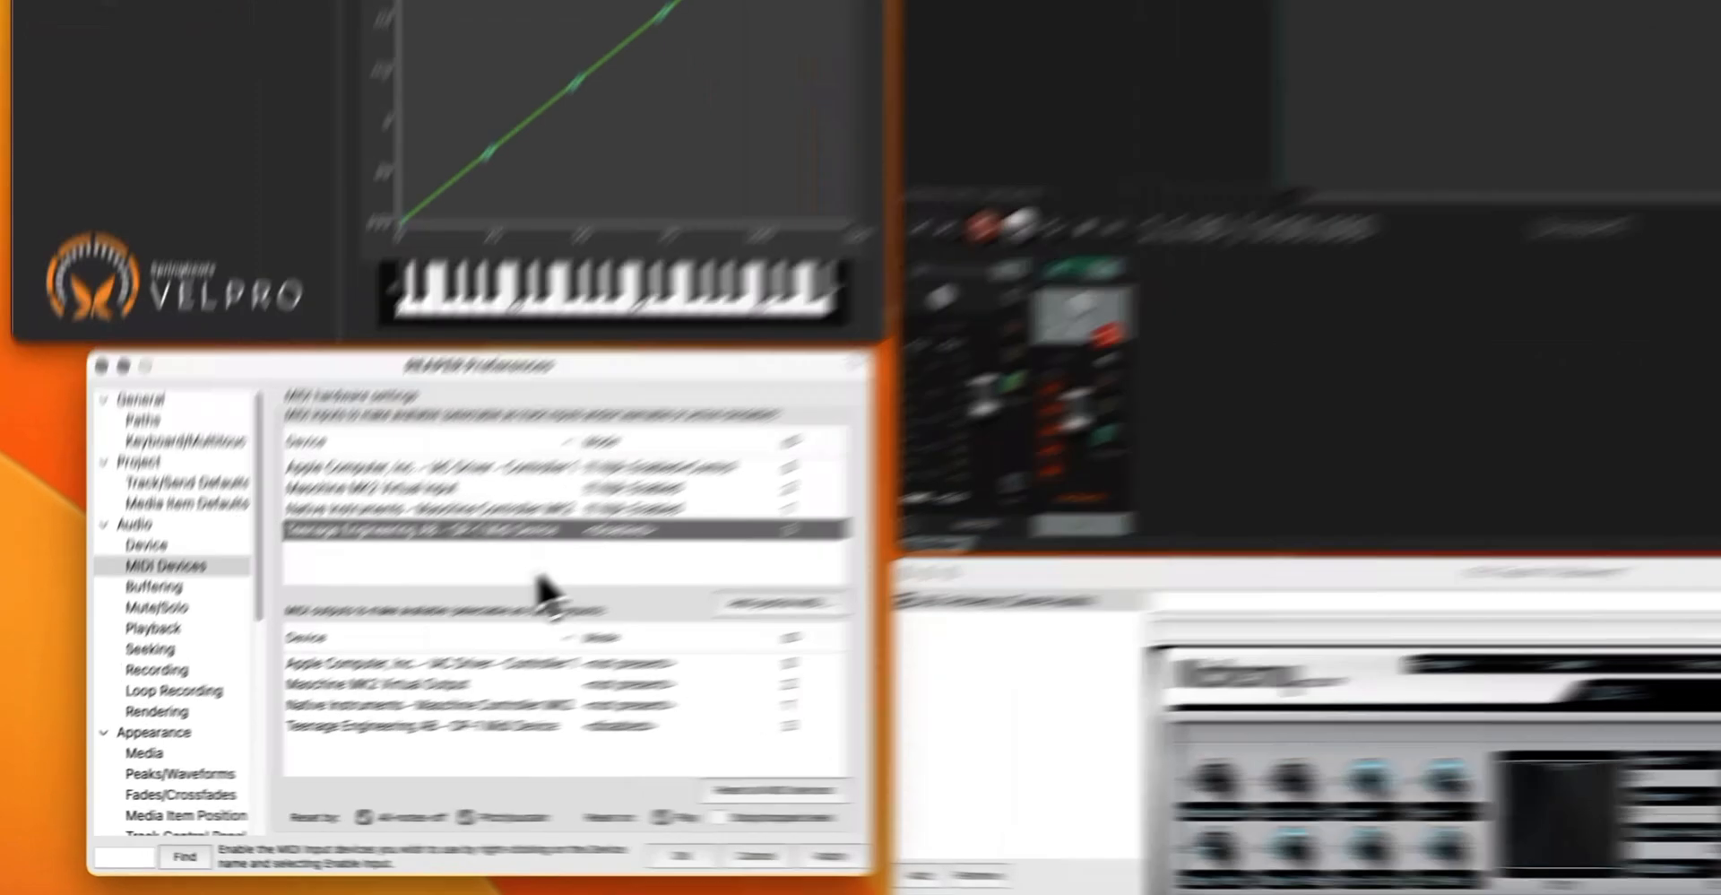
{"action": "right_click", "coordinate": [360, 644]}
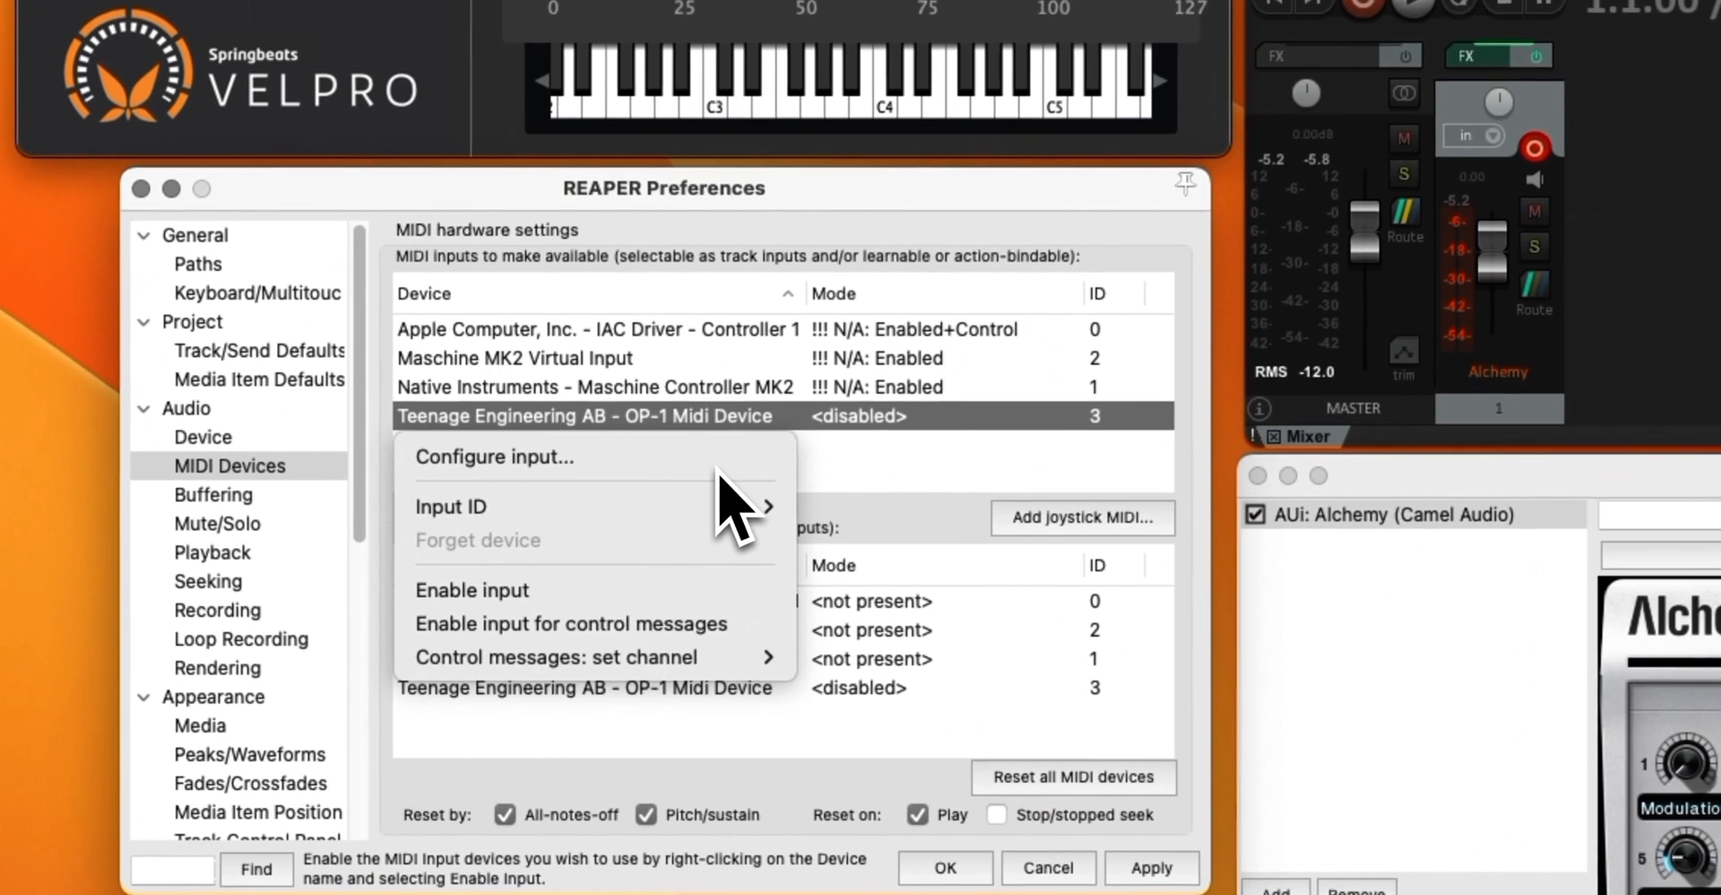
{"action": "left_click", "coordinate": [915, 499]}
{"action": "left_click", "coordinate": [229, 507]}
{"action": "left_click", "coordinate": [231, 464]}
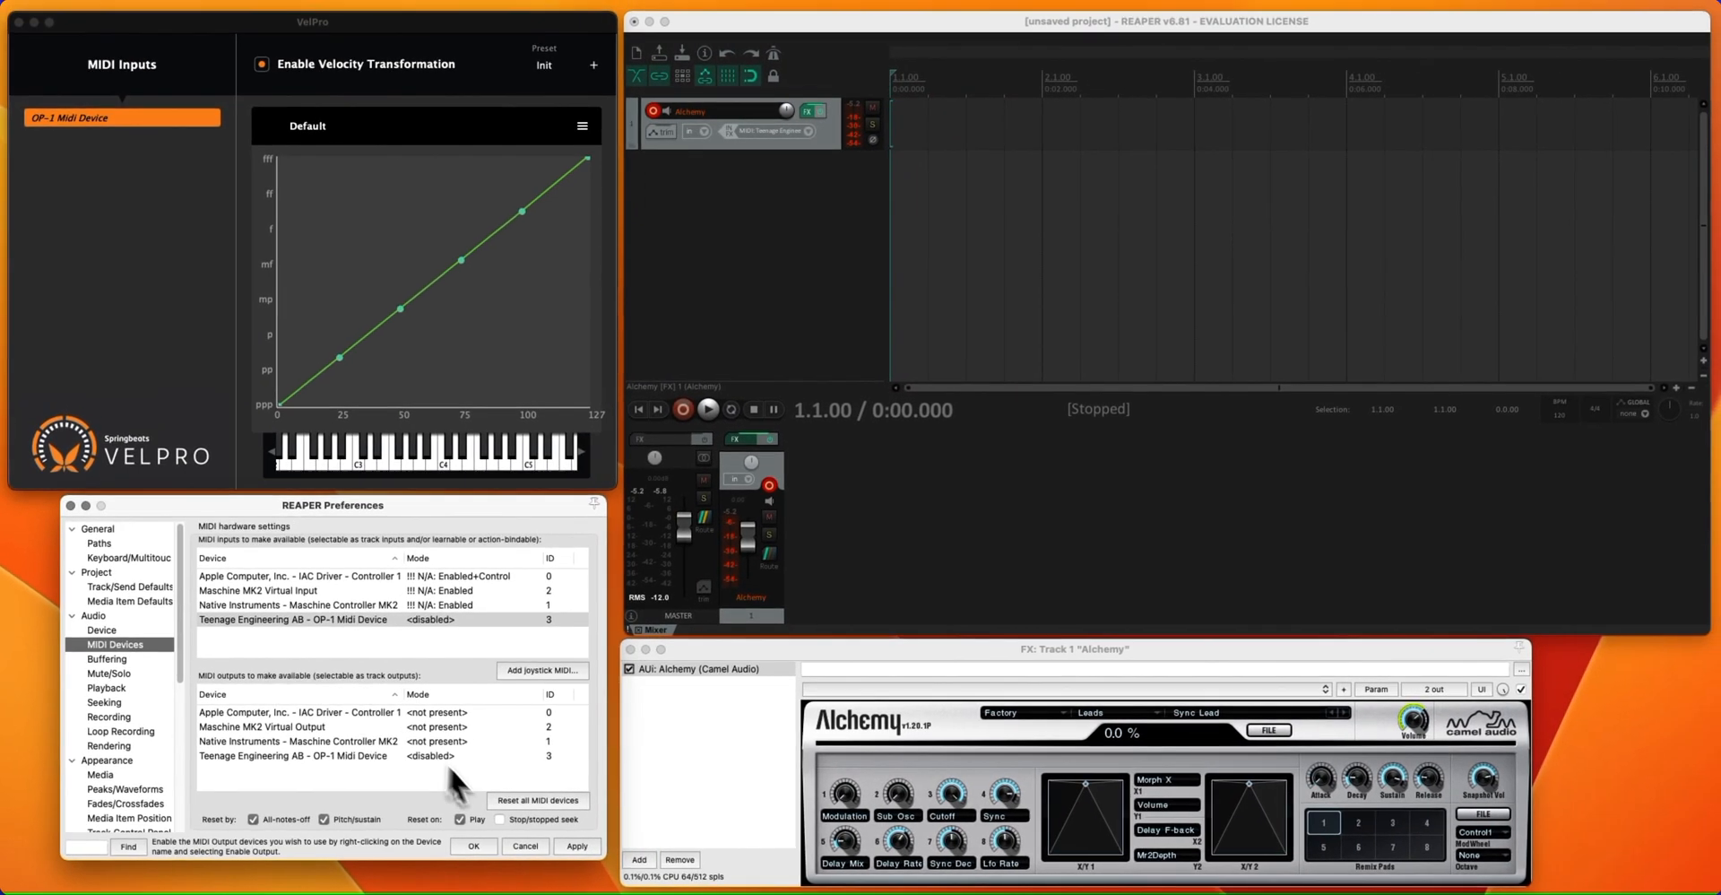
Accept the REAPER preferences, reopen the MIDI device settings from the device error dialog and dismiss that dialog
{"action": "left_click", "coordinate": [473, 845]}
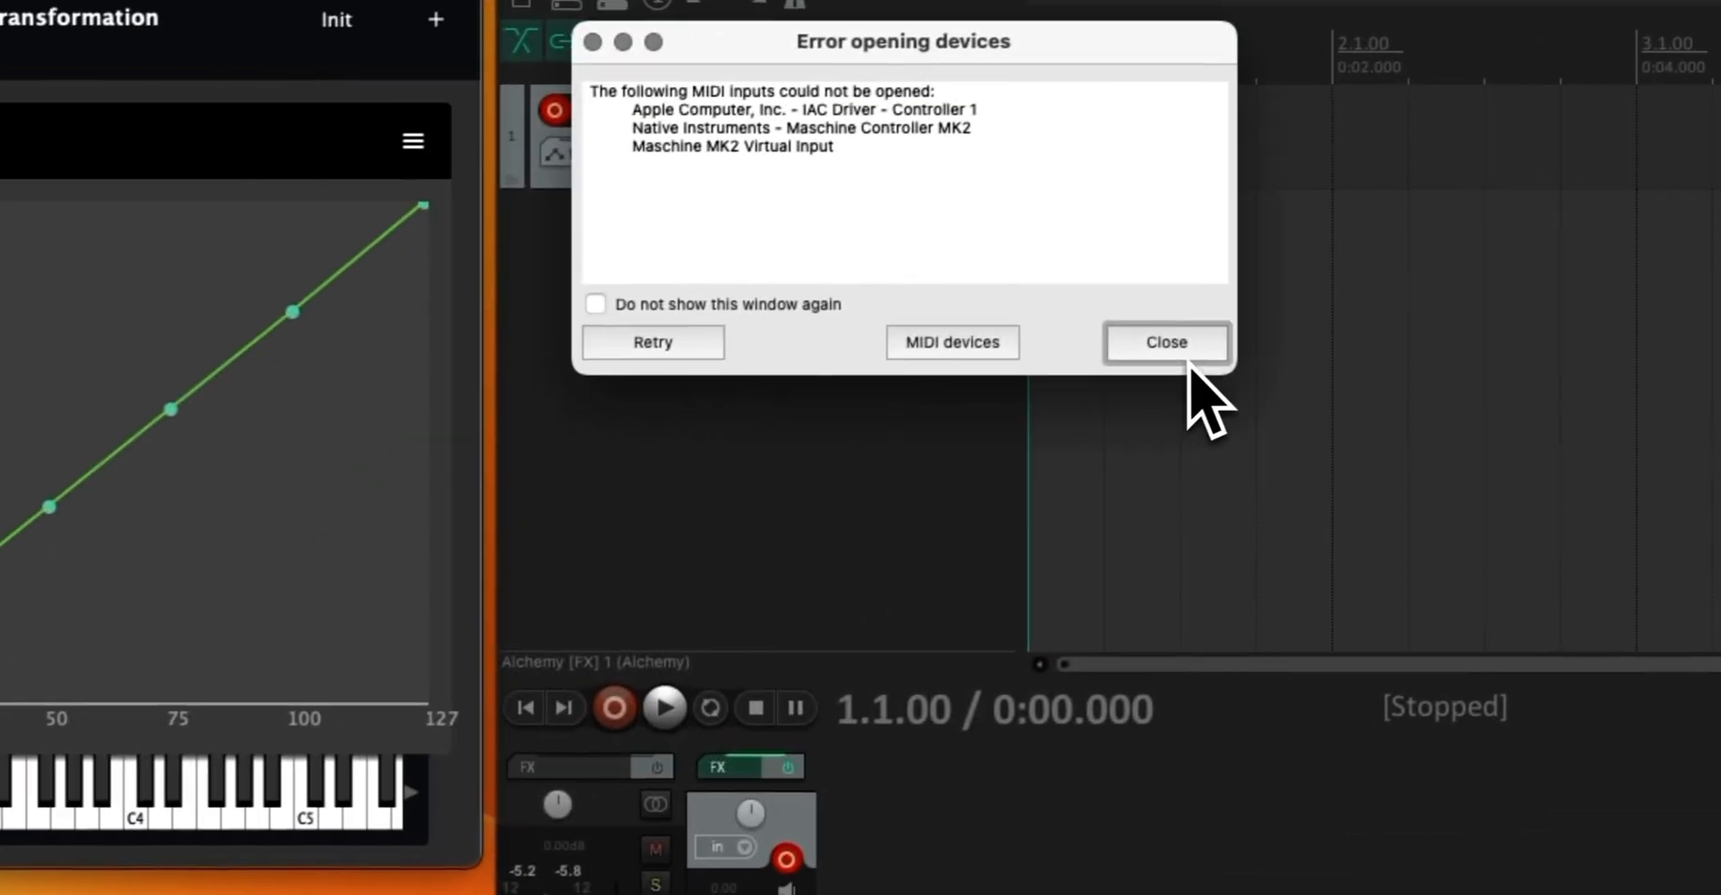
{"action": "left_click", "coordinate": [924, 350]}
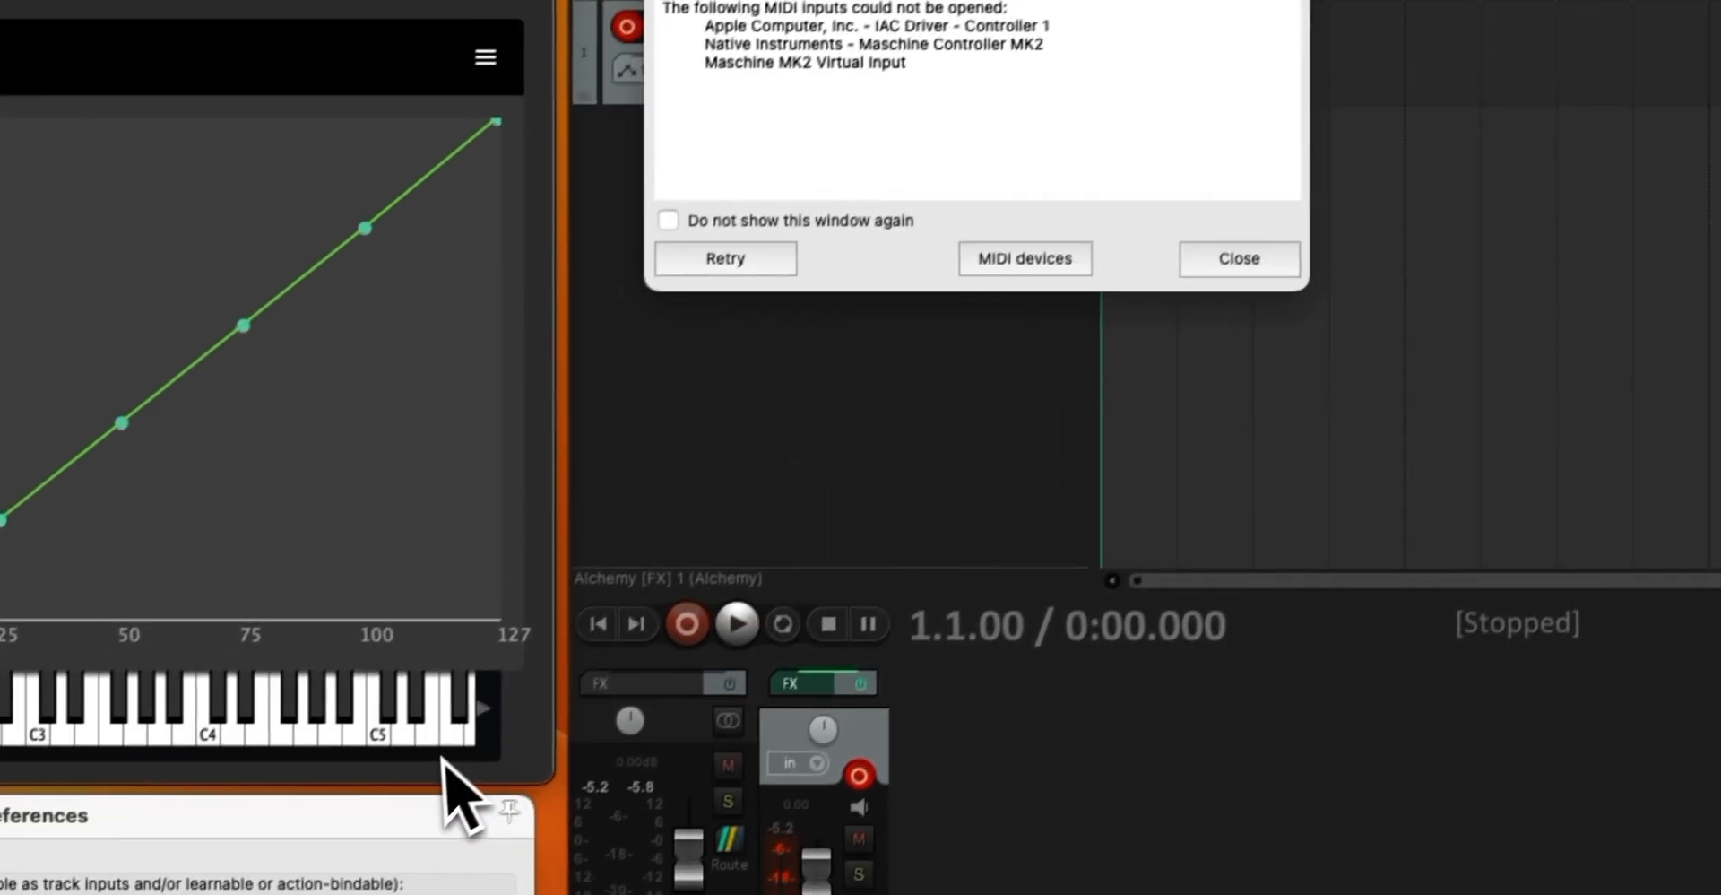
{"action": "left_click", "coordinate": [1233, 268]}
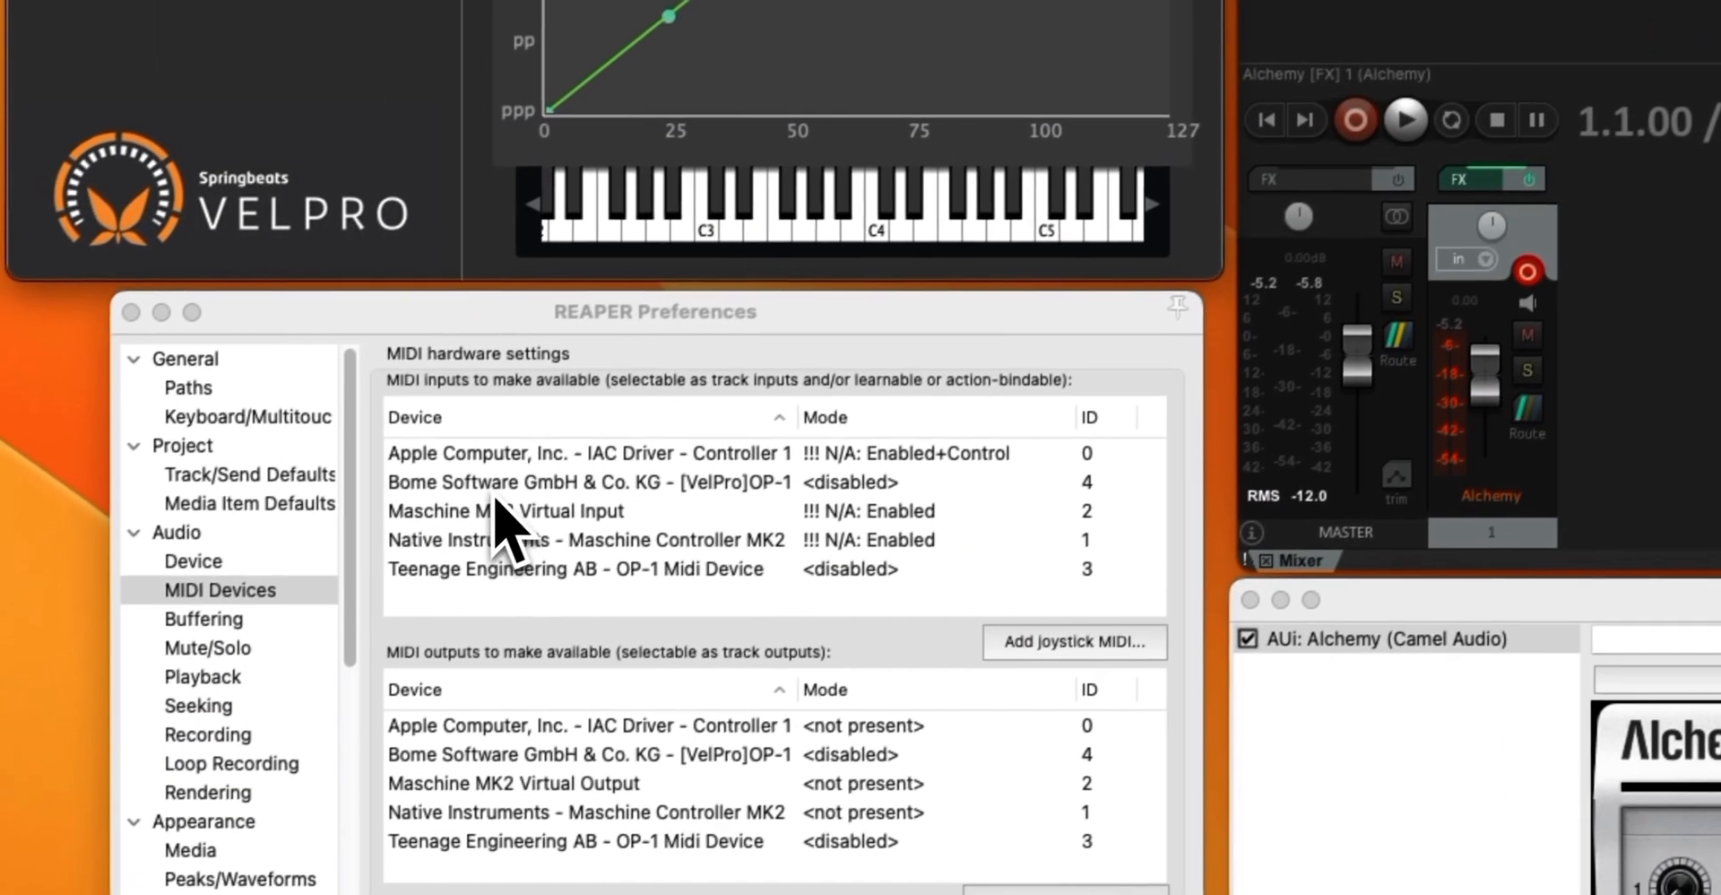
Widen the Device column of the MIDI inputs list and enable the Bome Software GmbH & Co. KG - [VelPro]OP-1 Midi Device input
{"action": "left_click", "coordinate": [510, 476]}
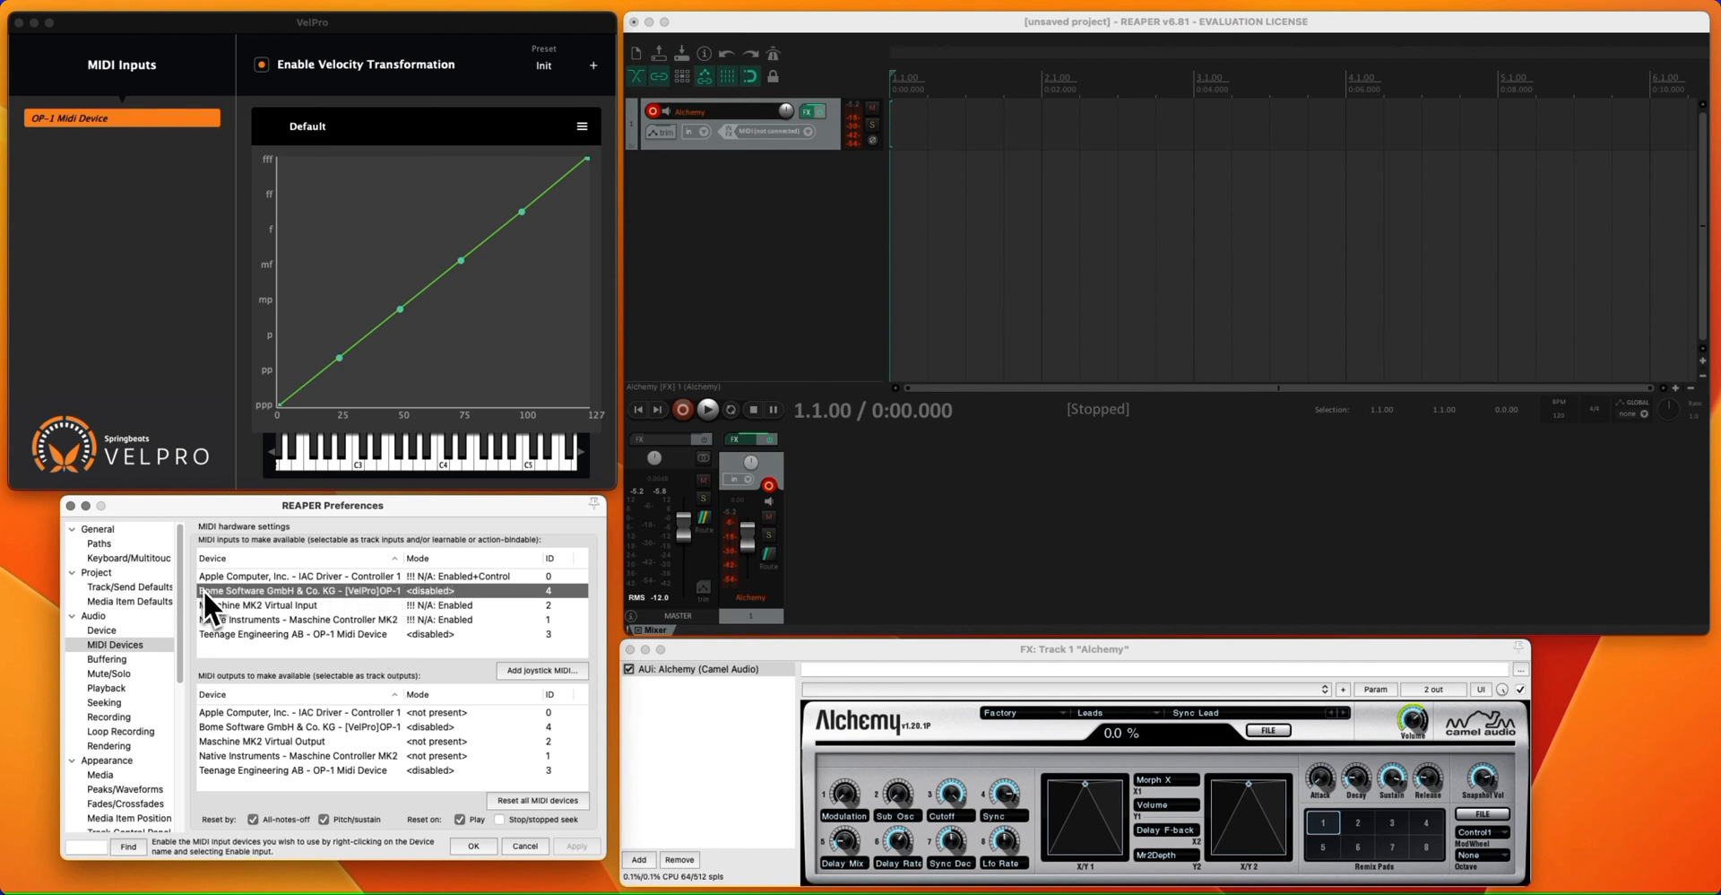
{"action": "left_click_drag", "start_coordinate": [404, 558], "coordinate": [466, 558]}
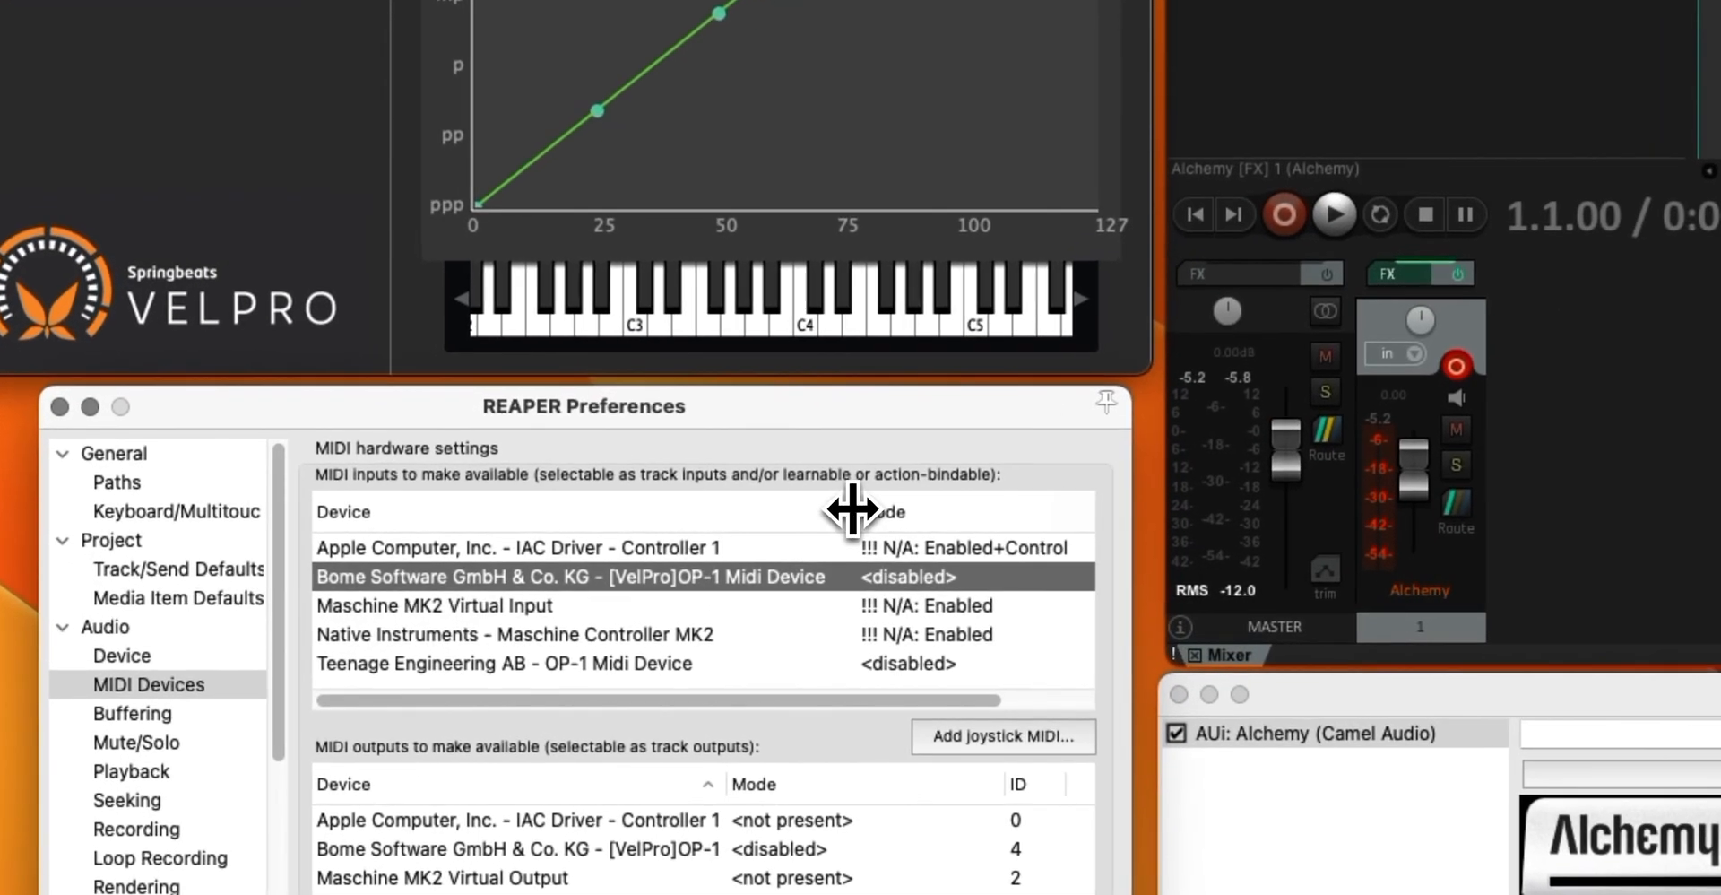
{"action": "left_click_drag", "start_coordinate": [852, 509], "coordinate": [848, 509]}
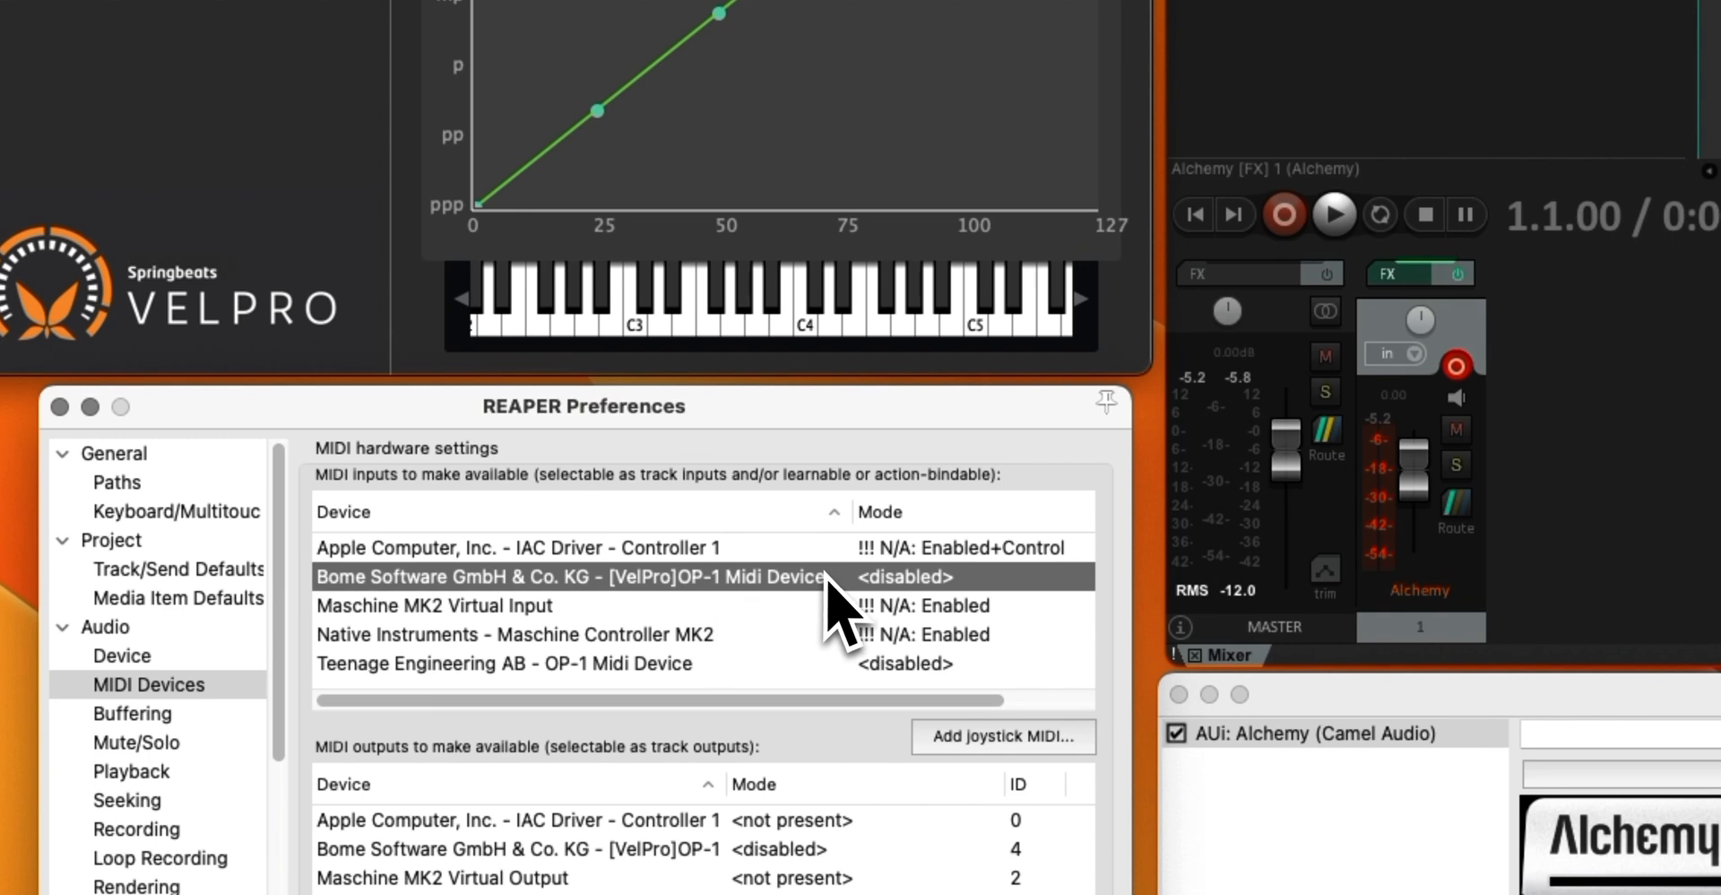
{"action": "right_click", "coordinate": [792, 581]}
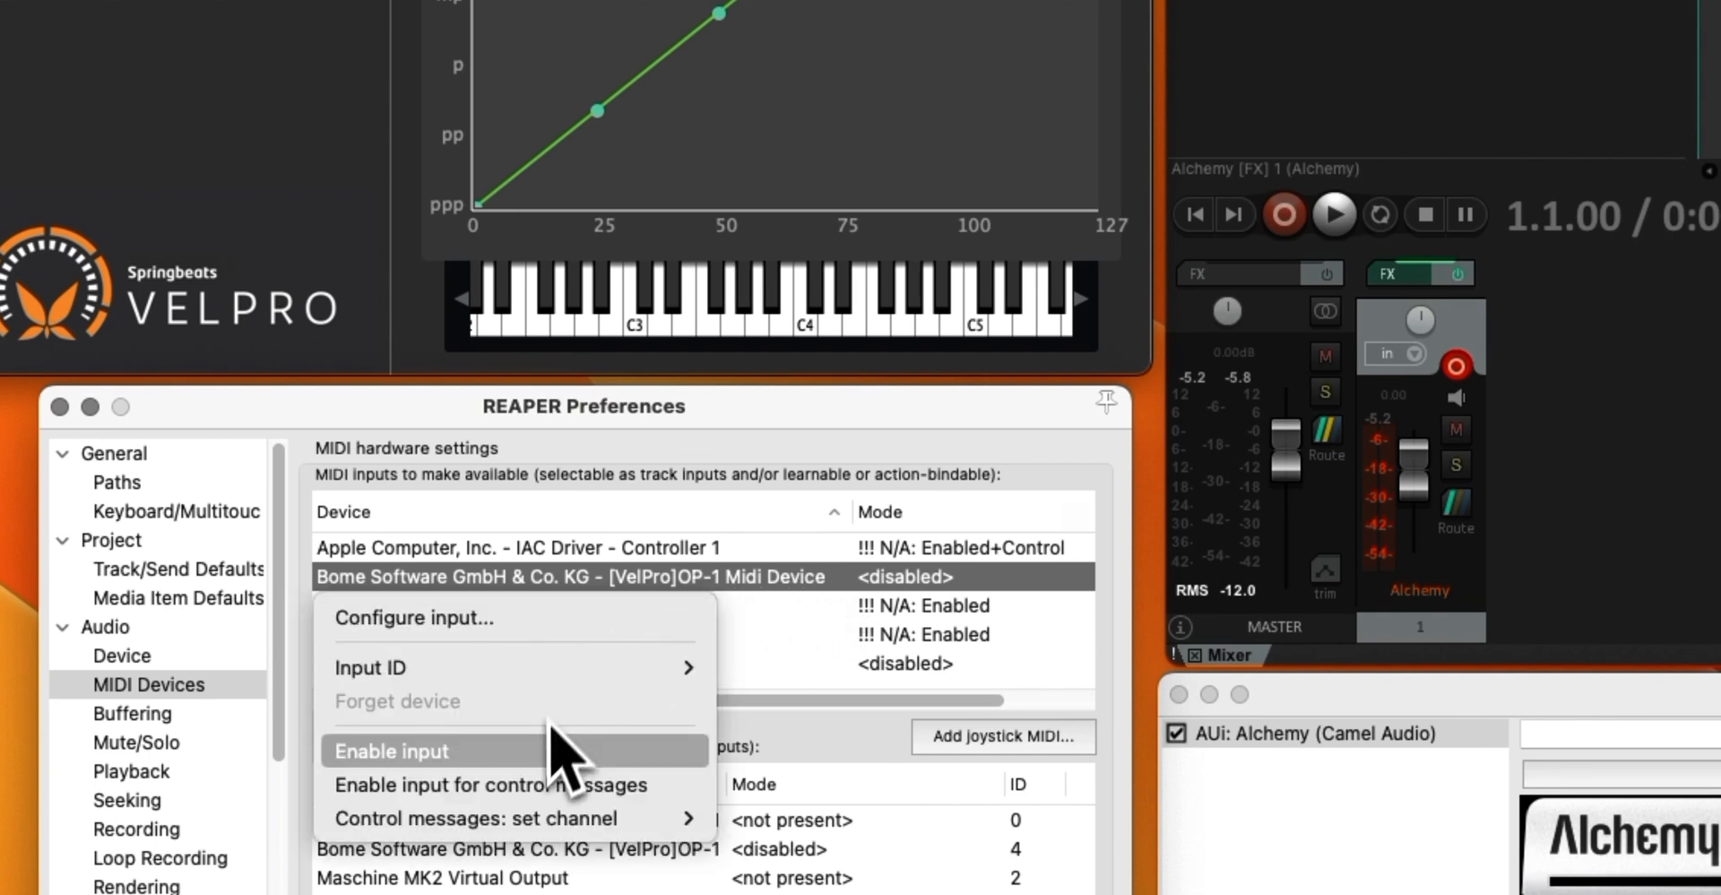
{"action": "left_click", "coordinate": [556, 757]}
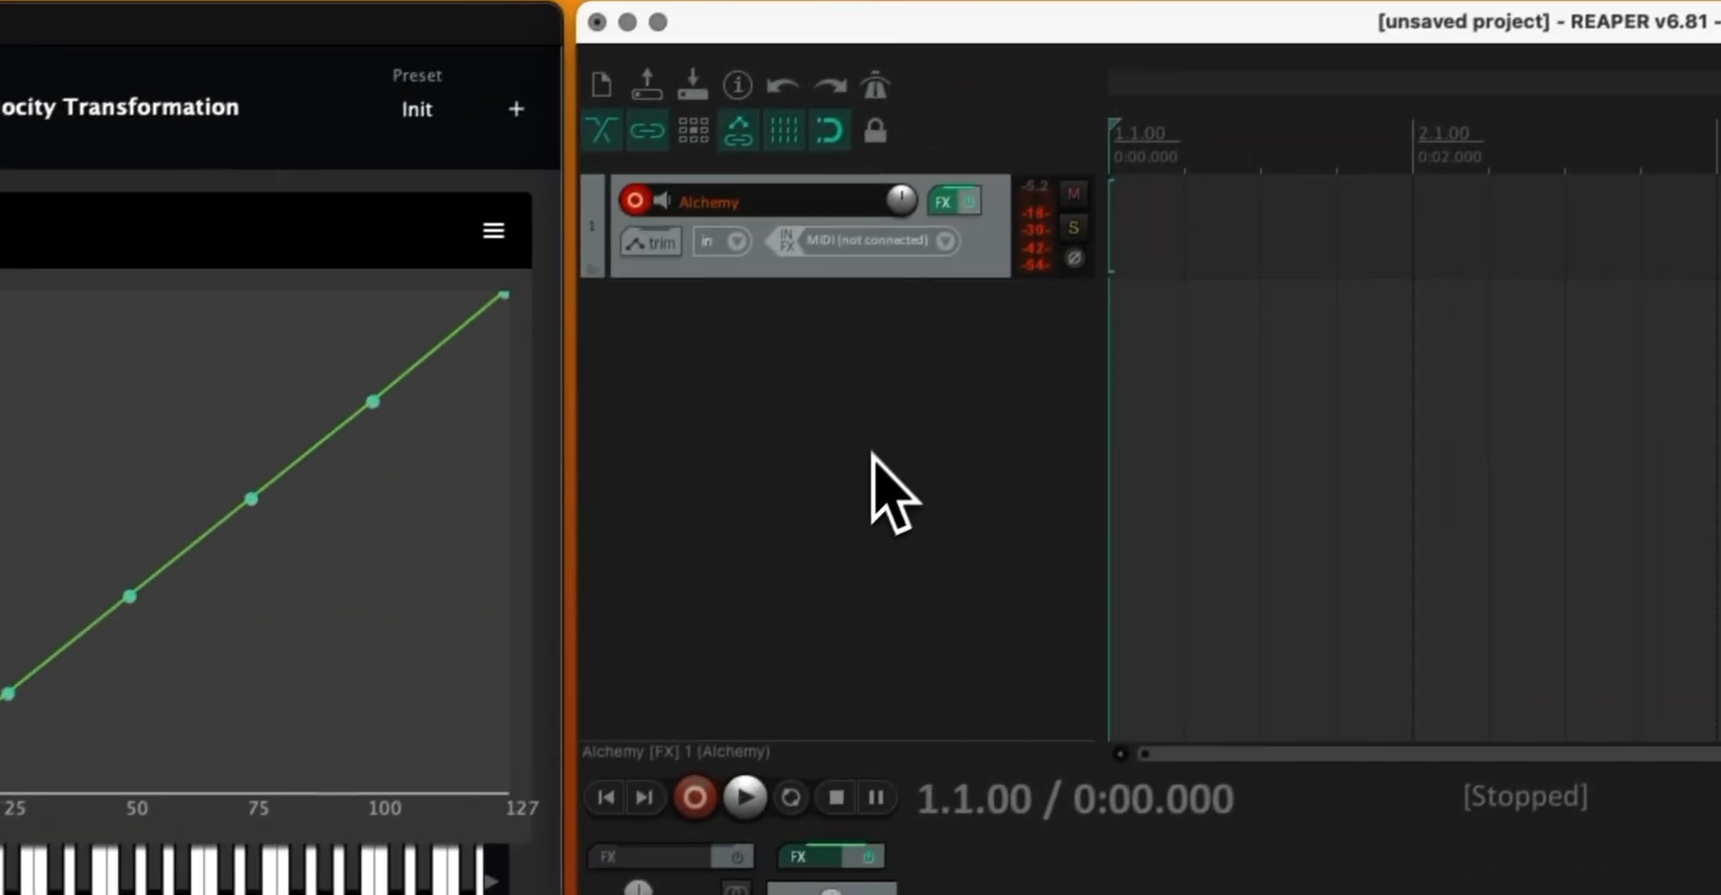
Try to assign the [VelPro]OP-1 Midi Device as the Alchemy track's MIDI input
{"action": "left_click", "coordinate": [871, 266]}
{"action": "mouse_move", "coordinate": [1022, 368]}
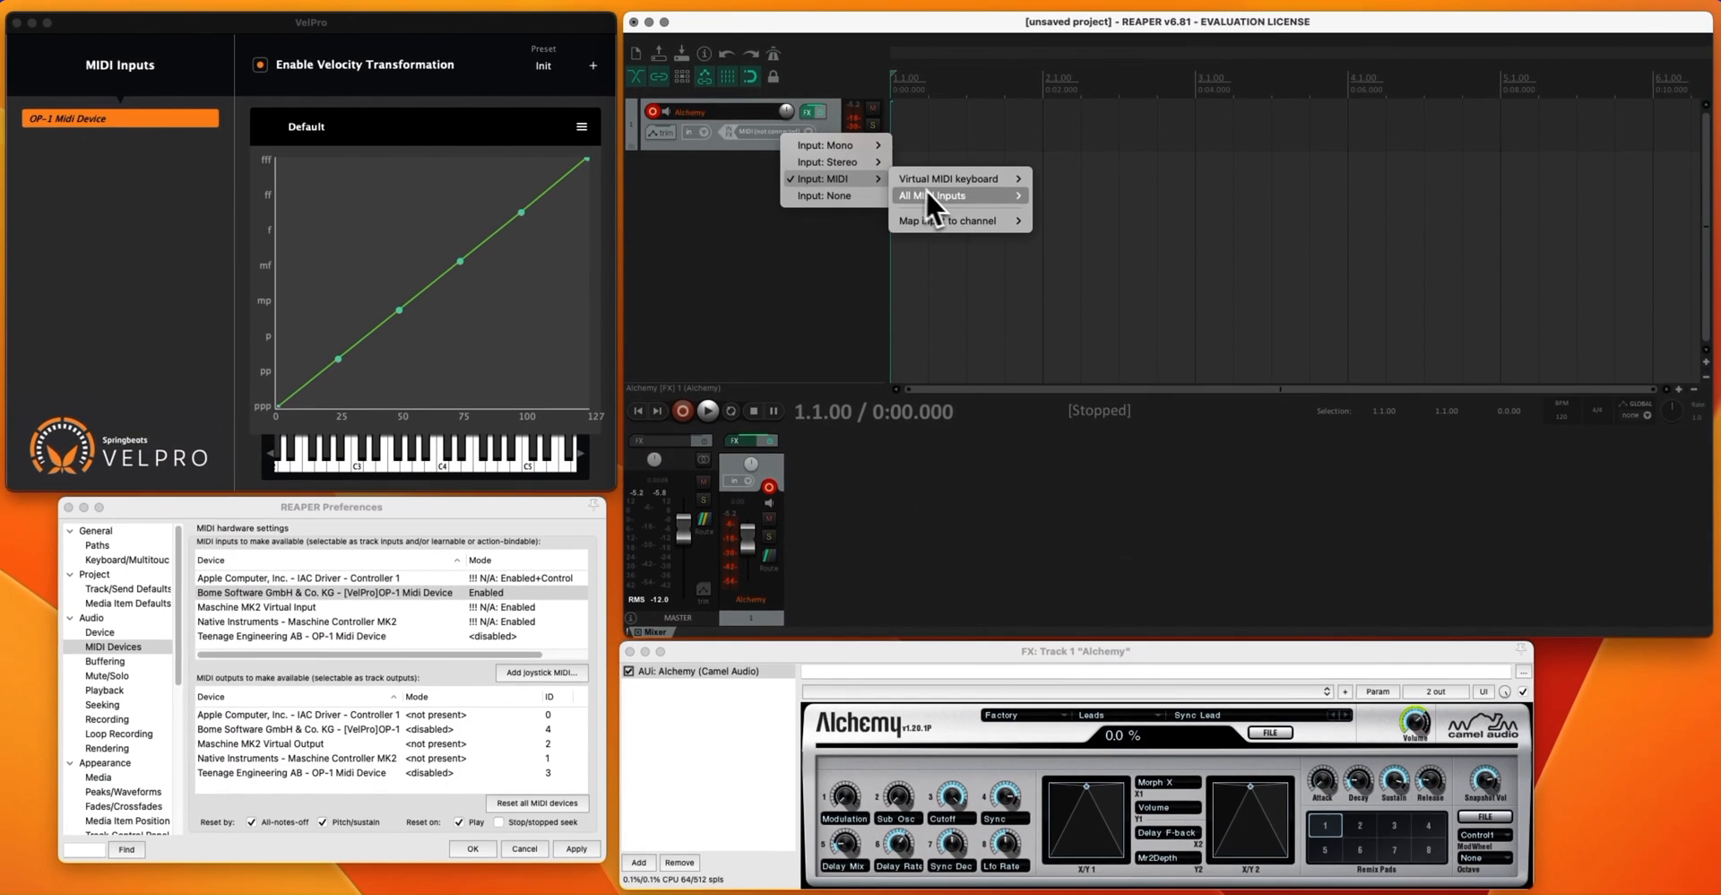
{"action": "mouse_move", "coordinate": [1191, 387]}
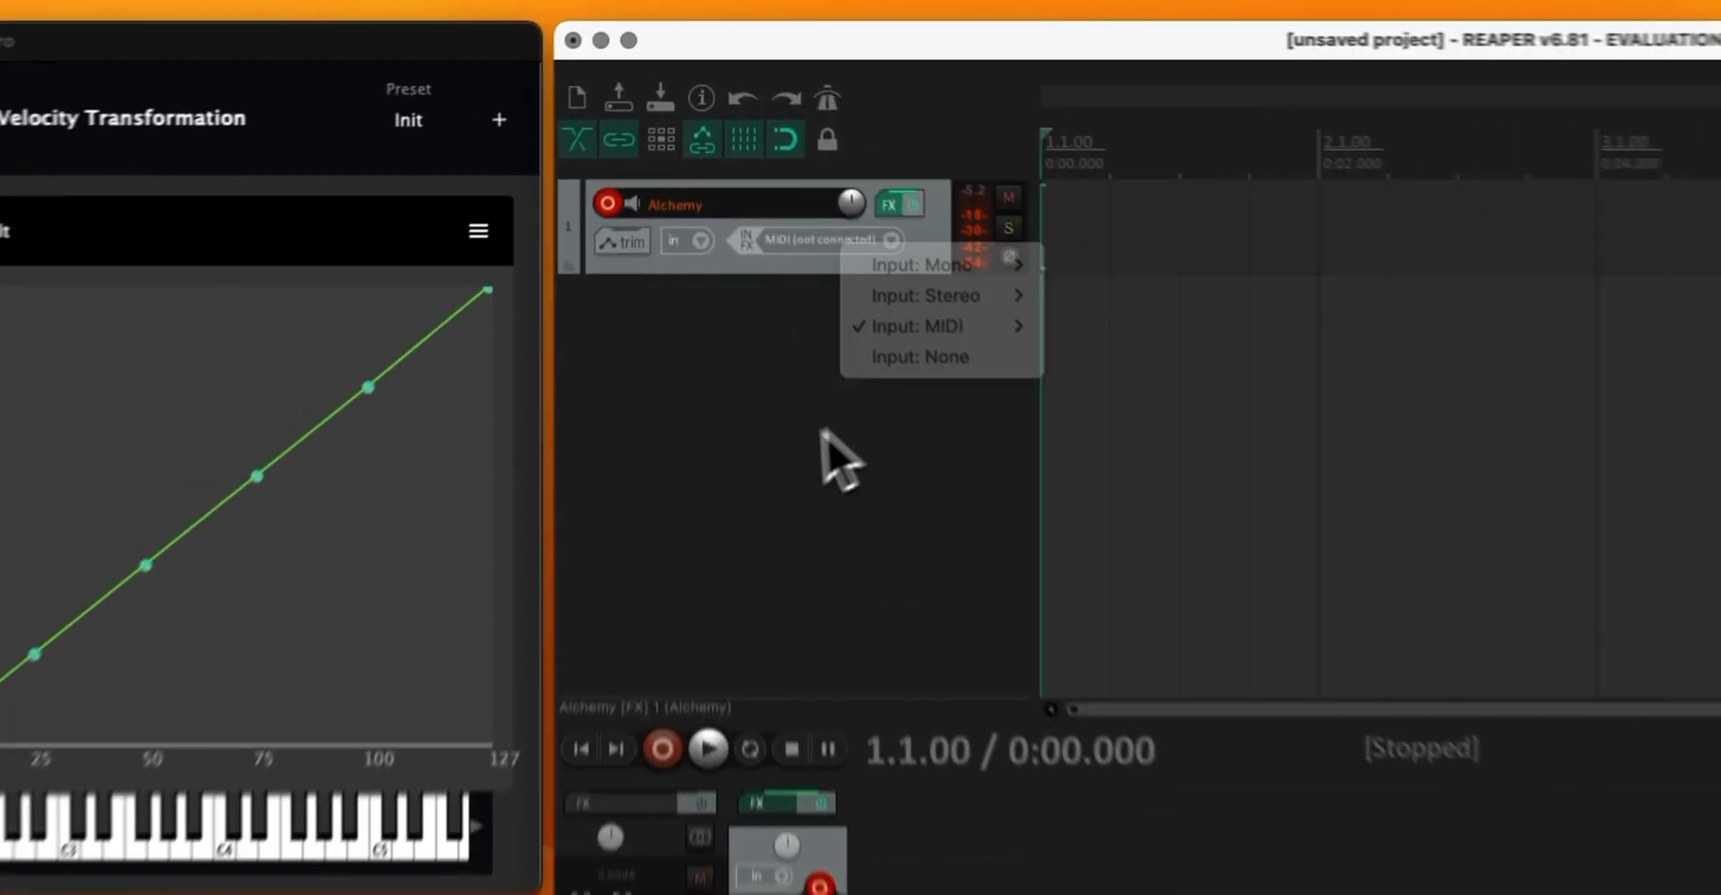
{"action": "left_click", "coordinate": [823, 267]}
{"action": "left_click", "coordinate": [907, 261]}
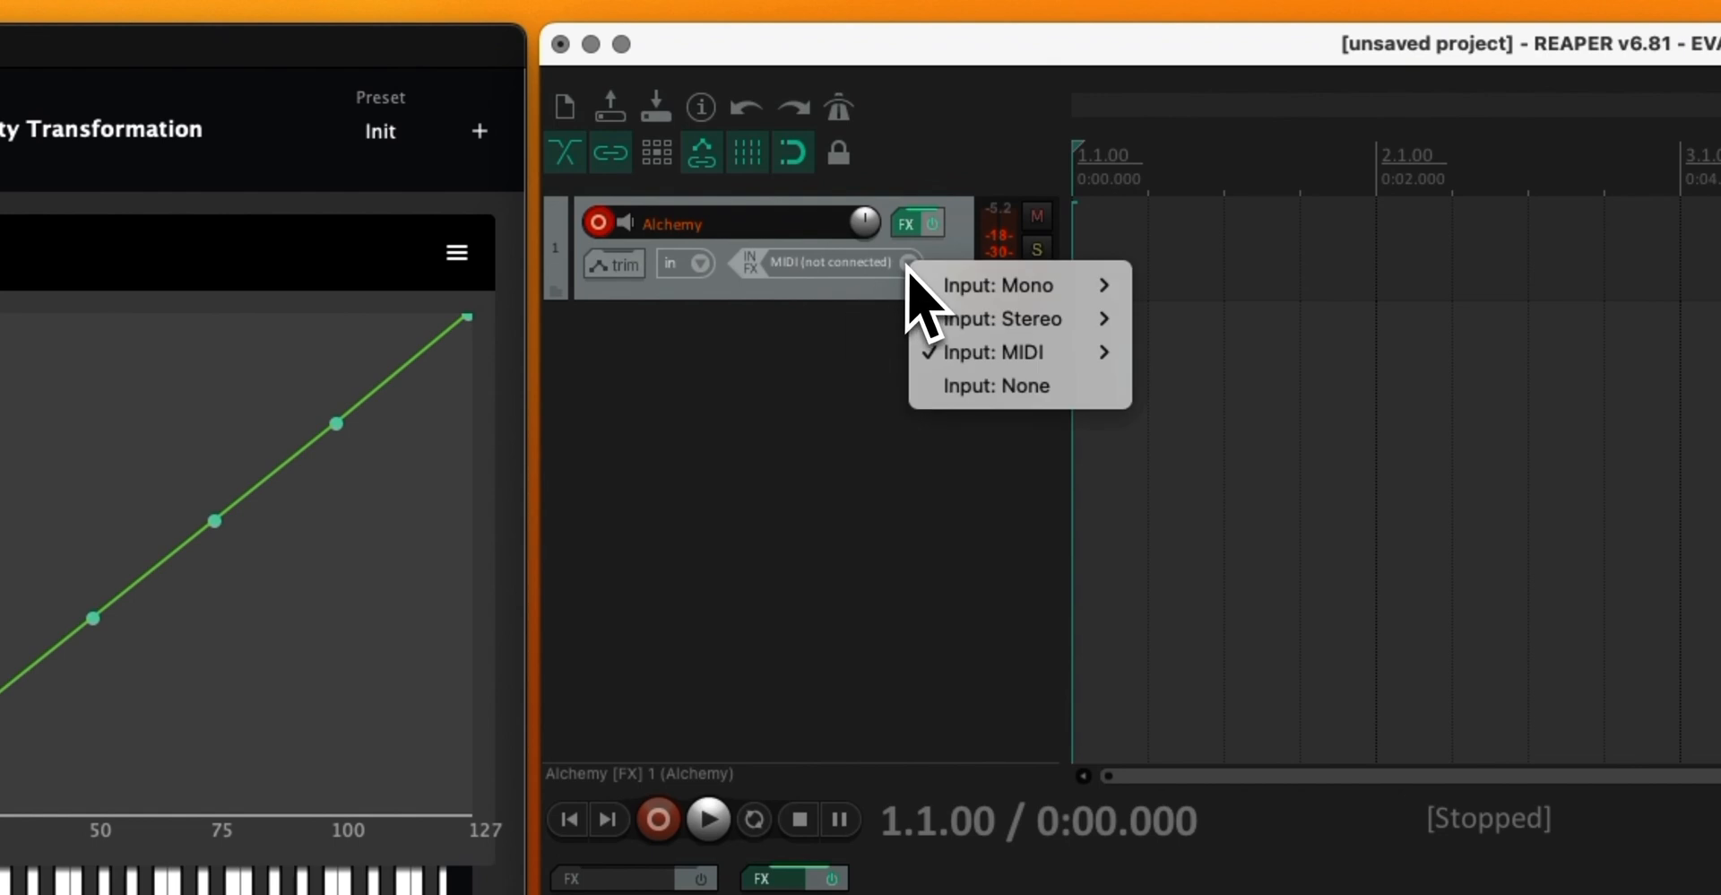
{"action": "left_click", "coordinate": [781, 352]}
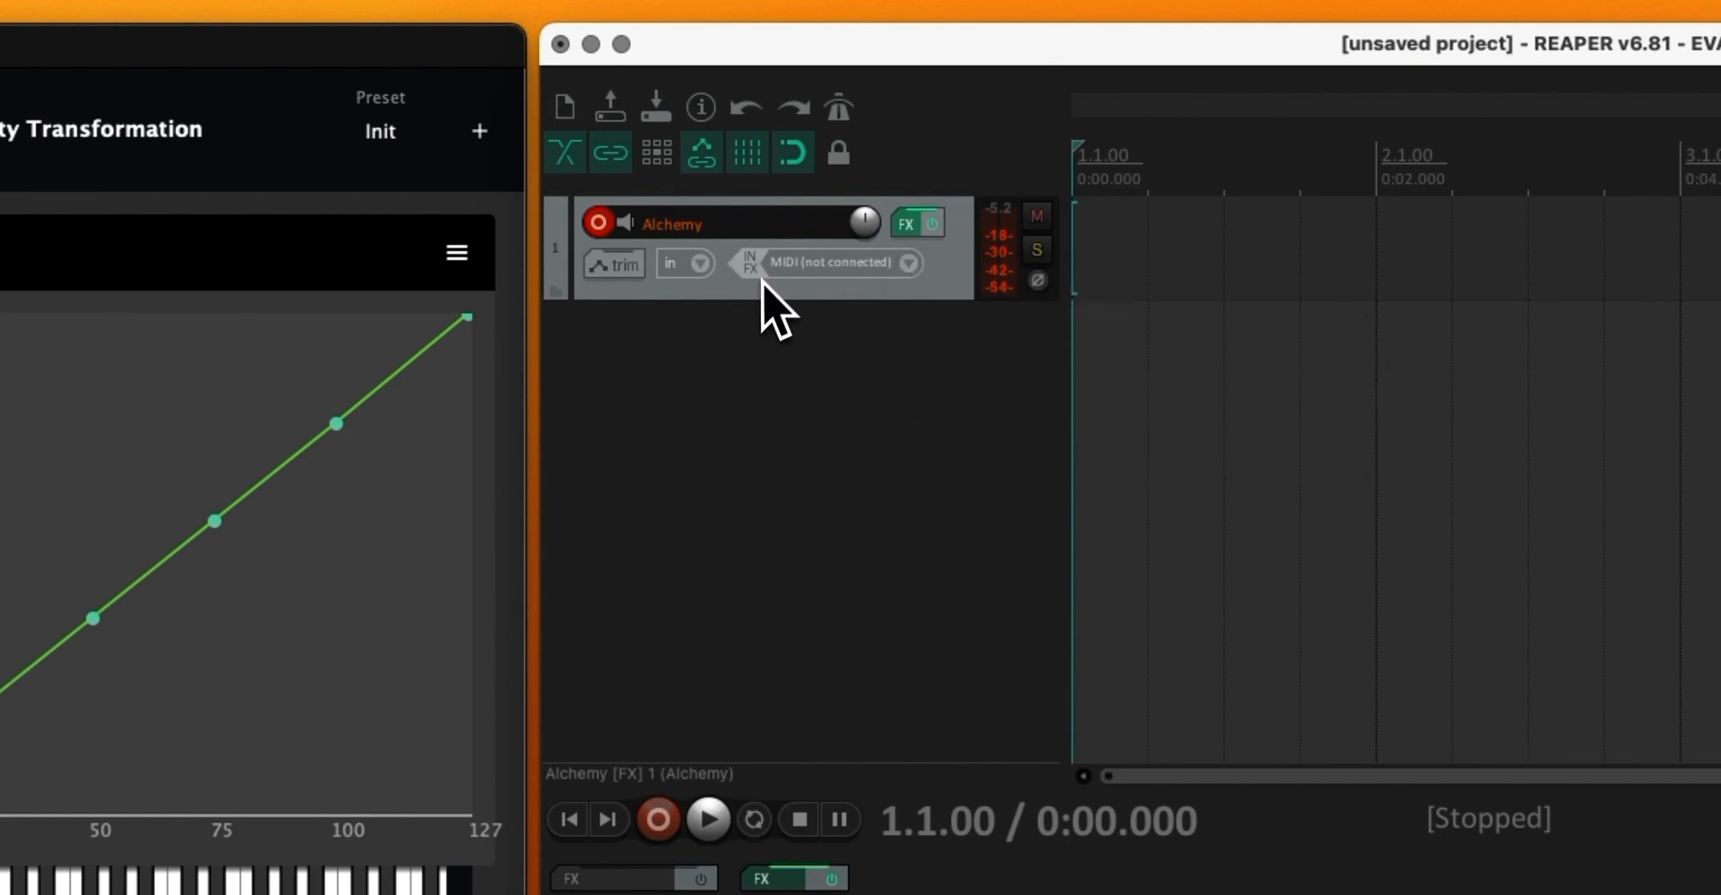
{"action": "left_click", "coordinate": [762, 270]}
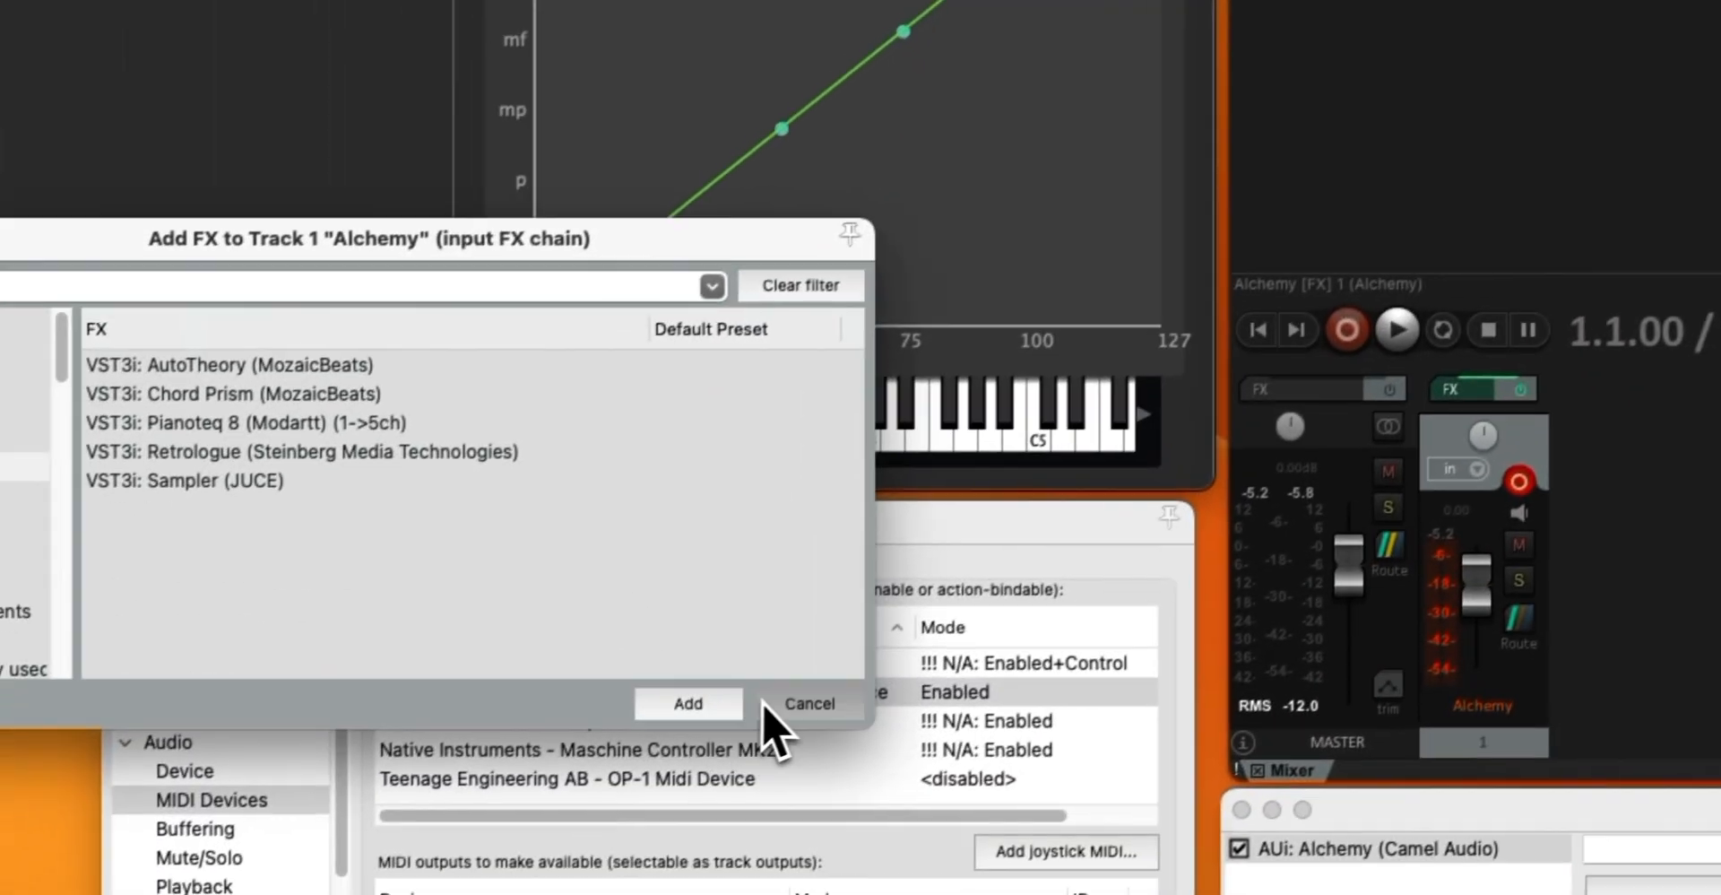
{"action": "left_click", "coordinate": [768, 705]}
{"action": "left_click", "coordinate": [818, 268]}
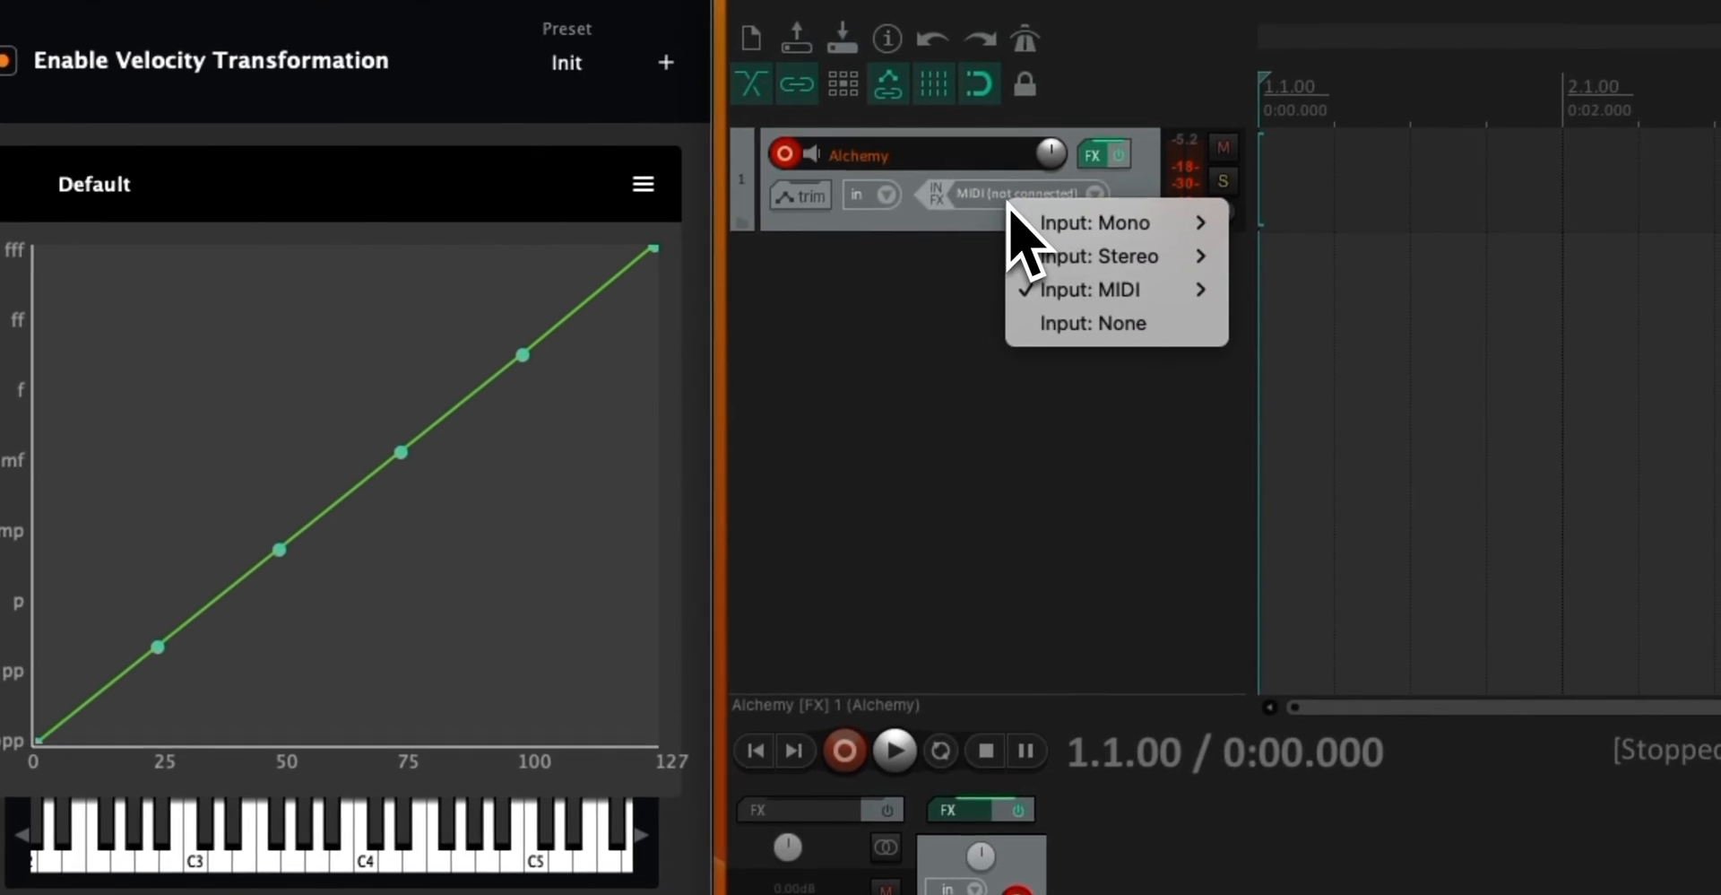
{"action": "mouse_move", "coordinate": [1058, 287]}
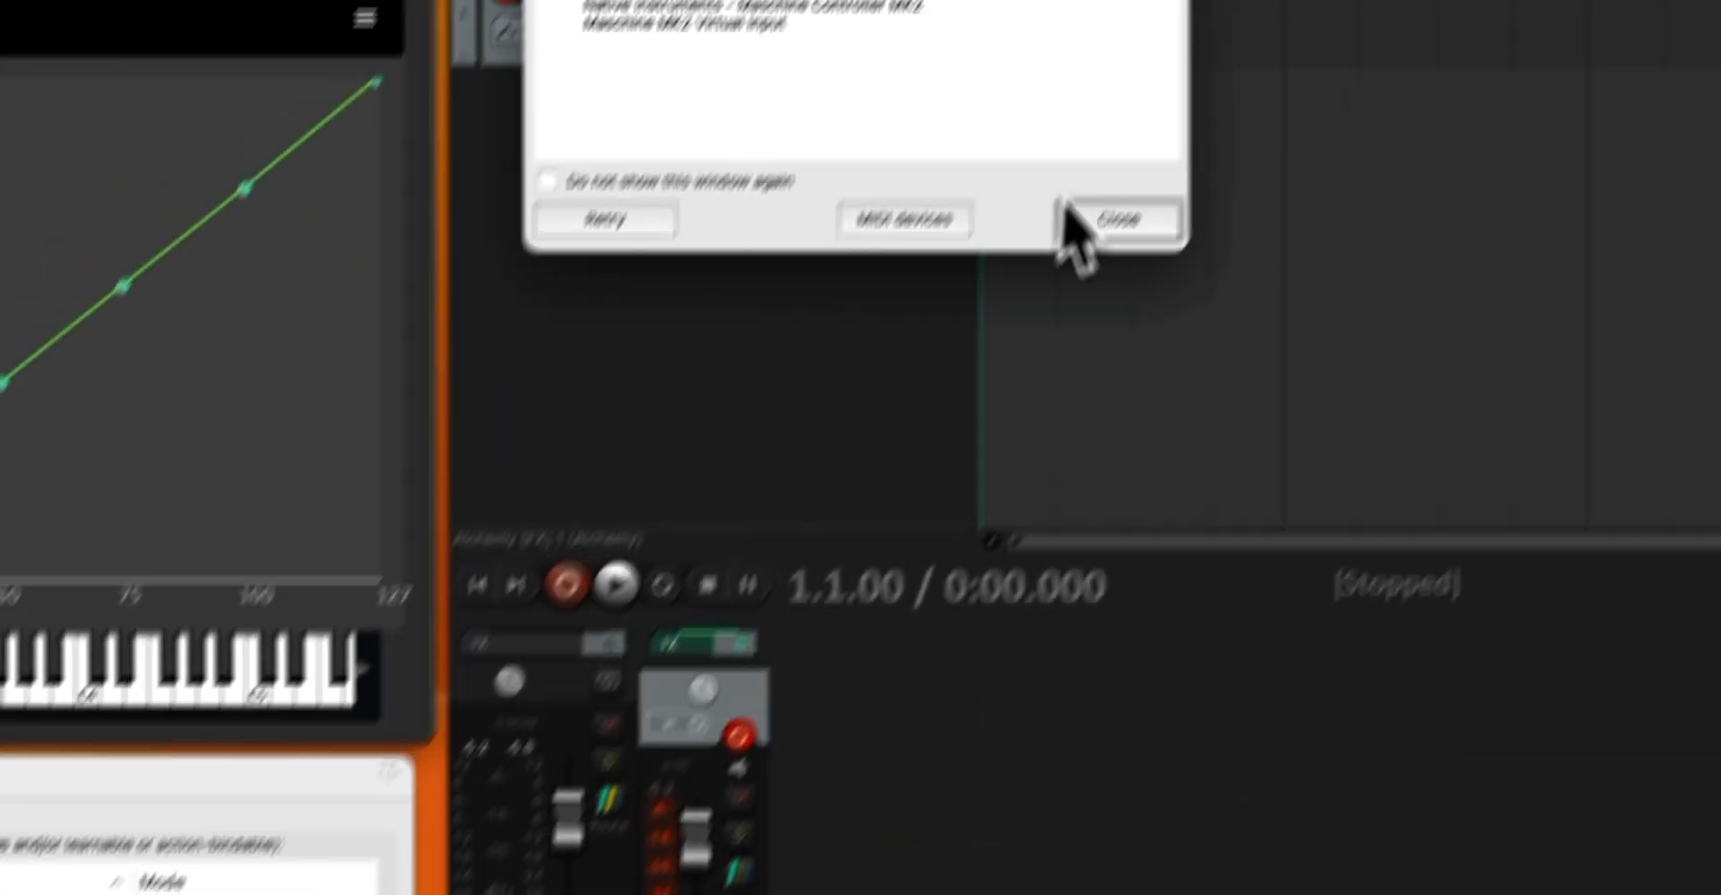
Apply the MIDI preferences and set the Alchemy track's MIDI input to Bome Software GmbH & Co. KG - [VelPro]OP-1 Midi Device, All Channels
{"action": "left_click", "coordinate": [1095, 231]}
{"action": "left_click", "coordinate": [683, 134]}
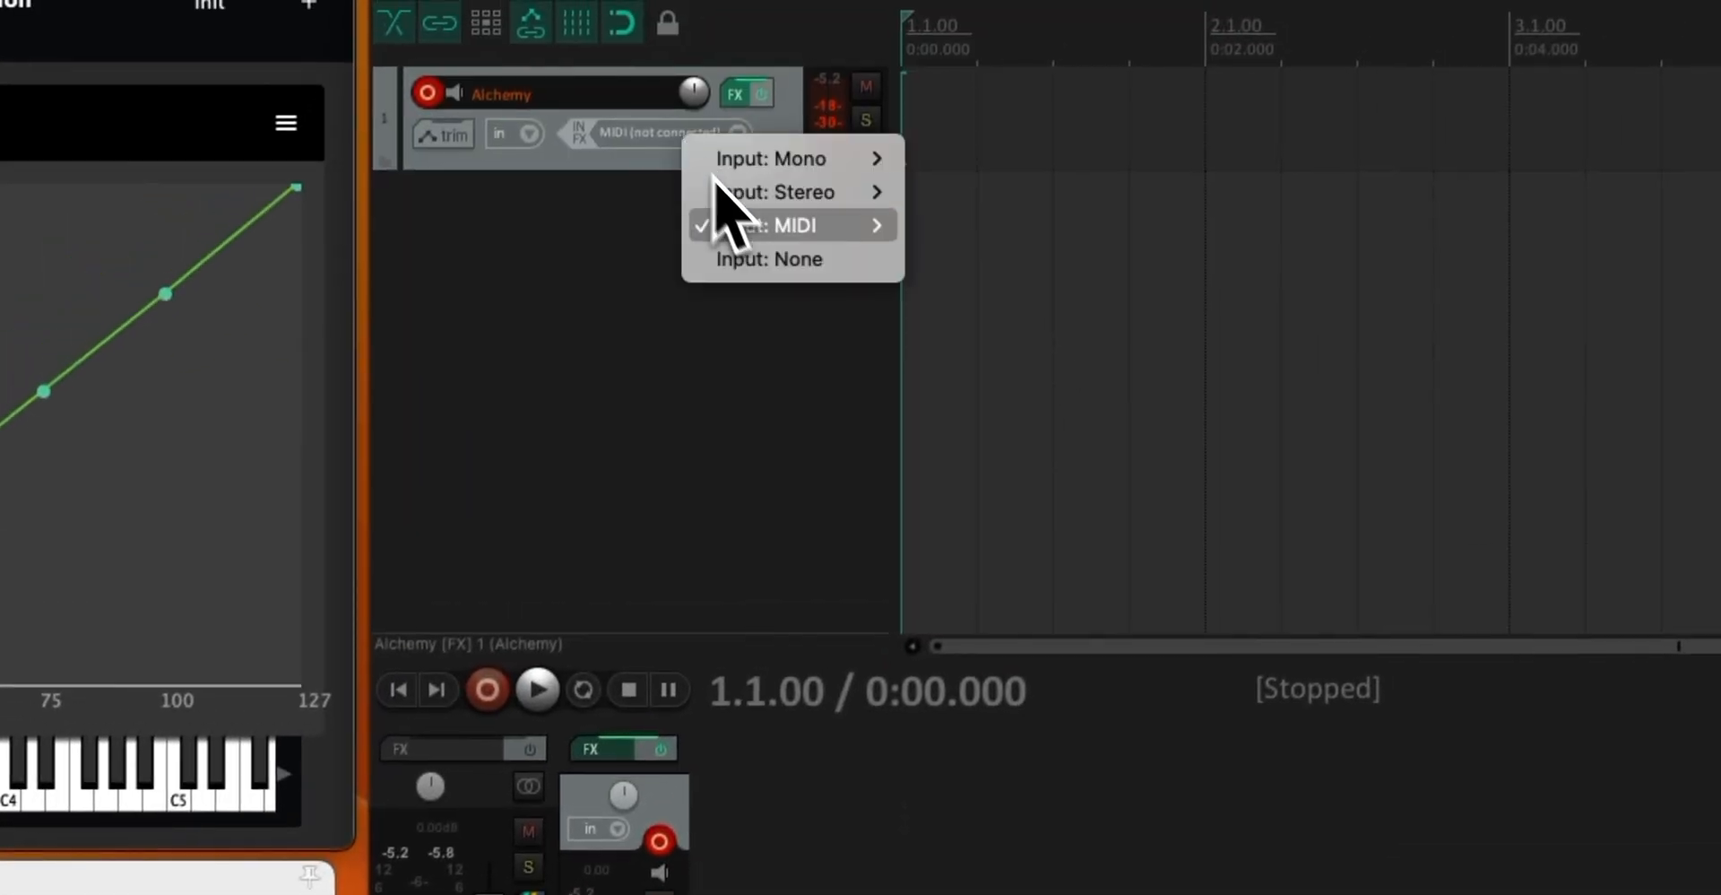
{"action": "mouse_move", "coordinate": [766, 229]}
{"action": "mouse_move", "coordinate": [1022, 235]}
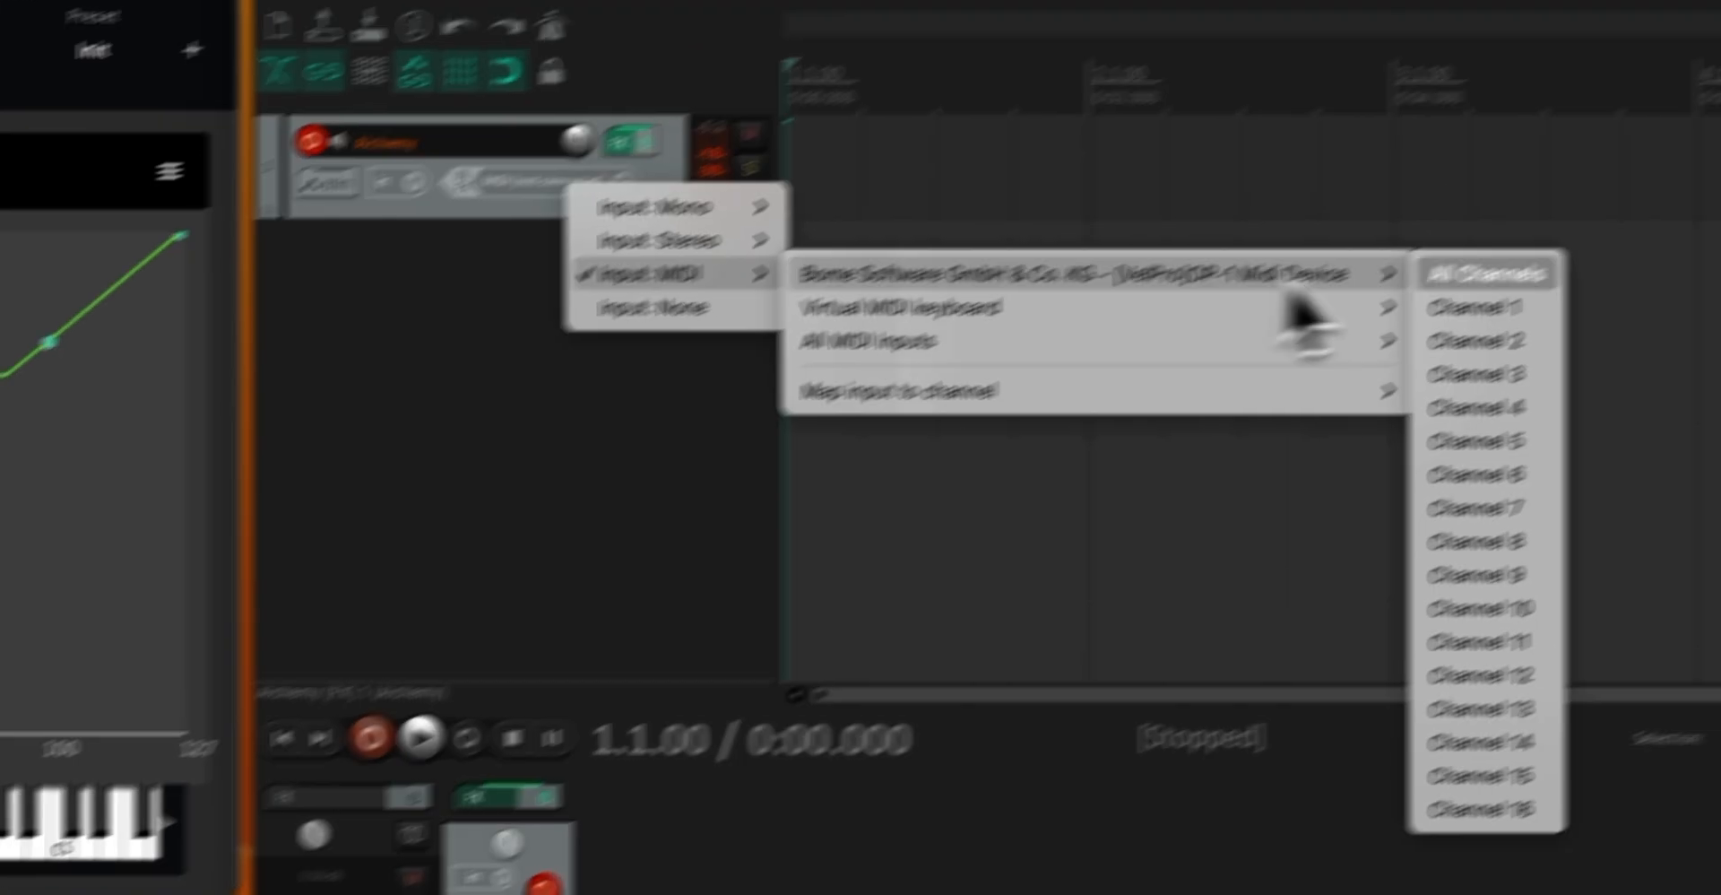
{"action": "left_click", "coordinate": [1289, 353]}
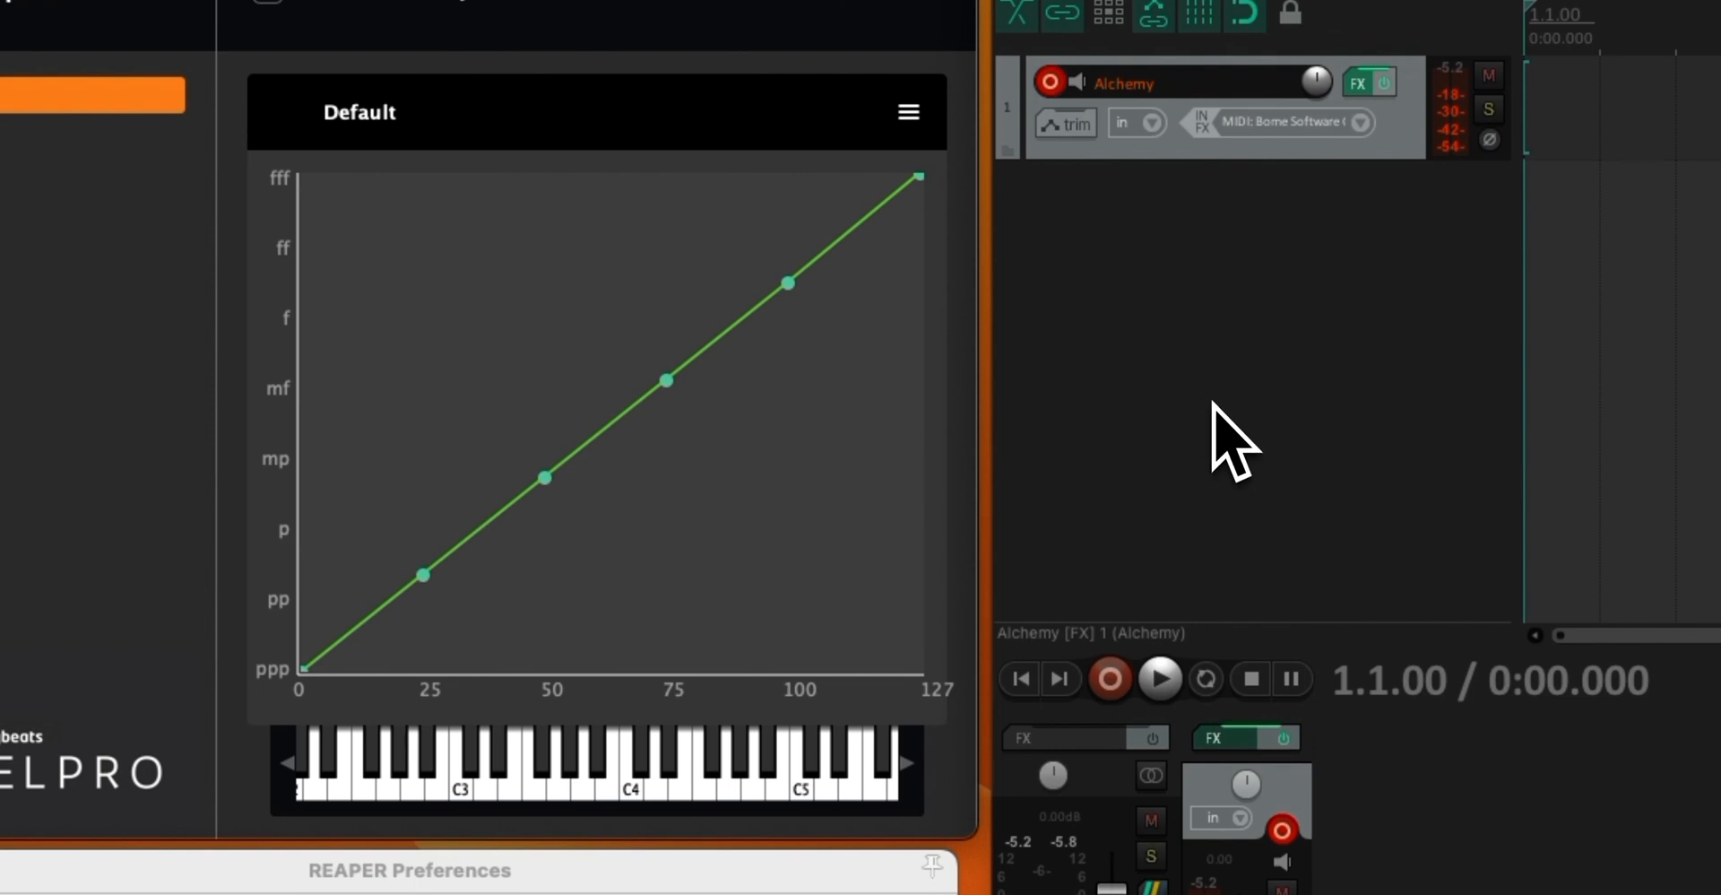
Flatten VelPro's velocity curve by lowering its points from about 50 up to 127 to the ppp level
{"action": "left_click_drag", "start_coordinate": [787, 284], "coordinate": [874, 560]}
{"action": "left_click_drag", "start_coordinate": [666, 381], "coordinate": [661, 545]}
{"action": "left_click_drag", "start_coordinate": [565, 484], "coordinate": [516, 624]}
{"action": "left_click_drag", "start_coordinate": [965, 209], "coordinate": [950, 662]}
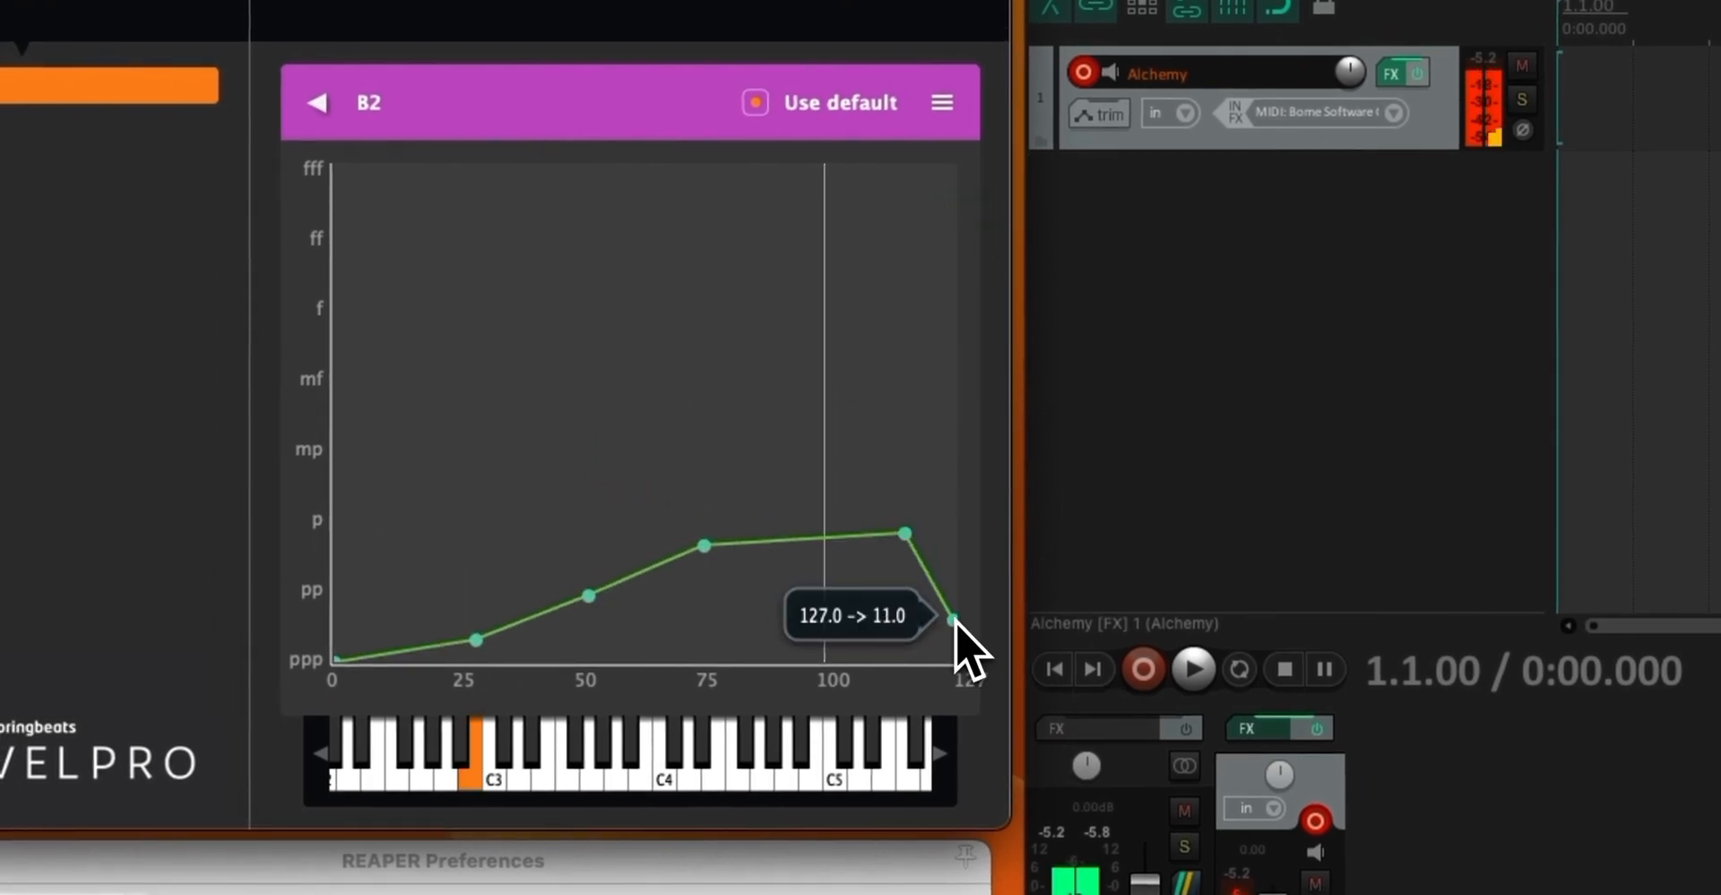
{"action": "left_click_drag", "start_coordinate": [905, 534], "coordinate": [894, 661]}
{"action": "left_click_drag", "start_coordinate": [705, 545], "coordinate": [691, 676]}
{"action": "left_click_drag", "start_coordinate": [588, 608], "coordinate": [583, 670]}
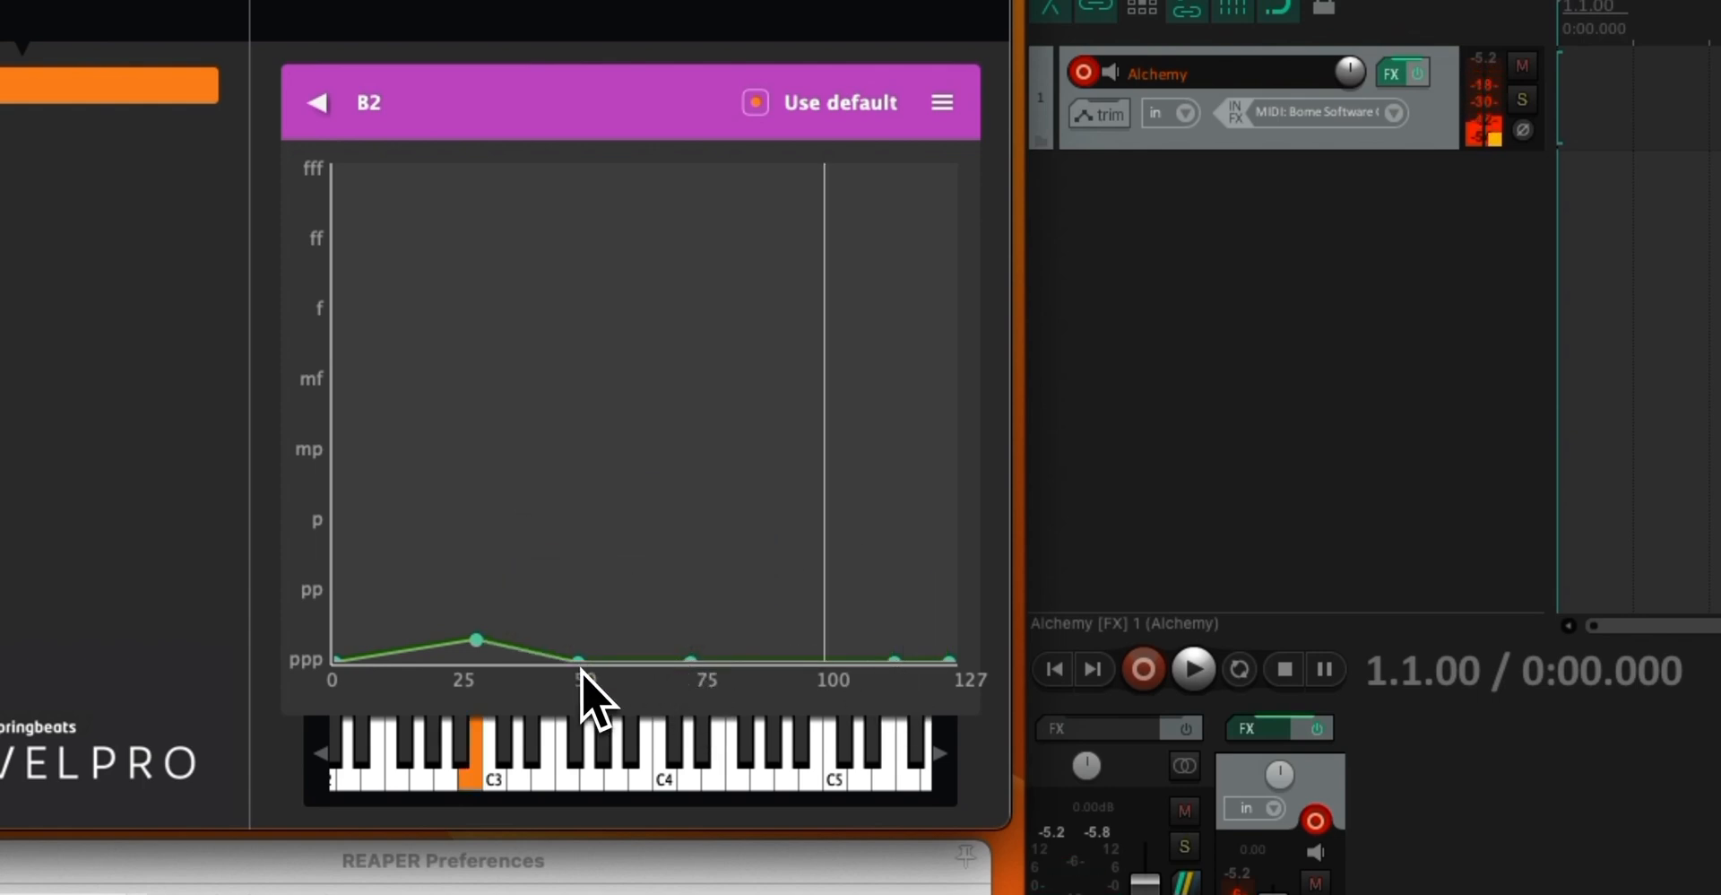
{"action": "left_click_drag", "start_coordinate": [693, 661], "coordinate": [691, 664]}
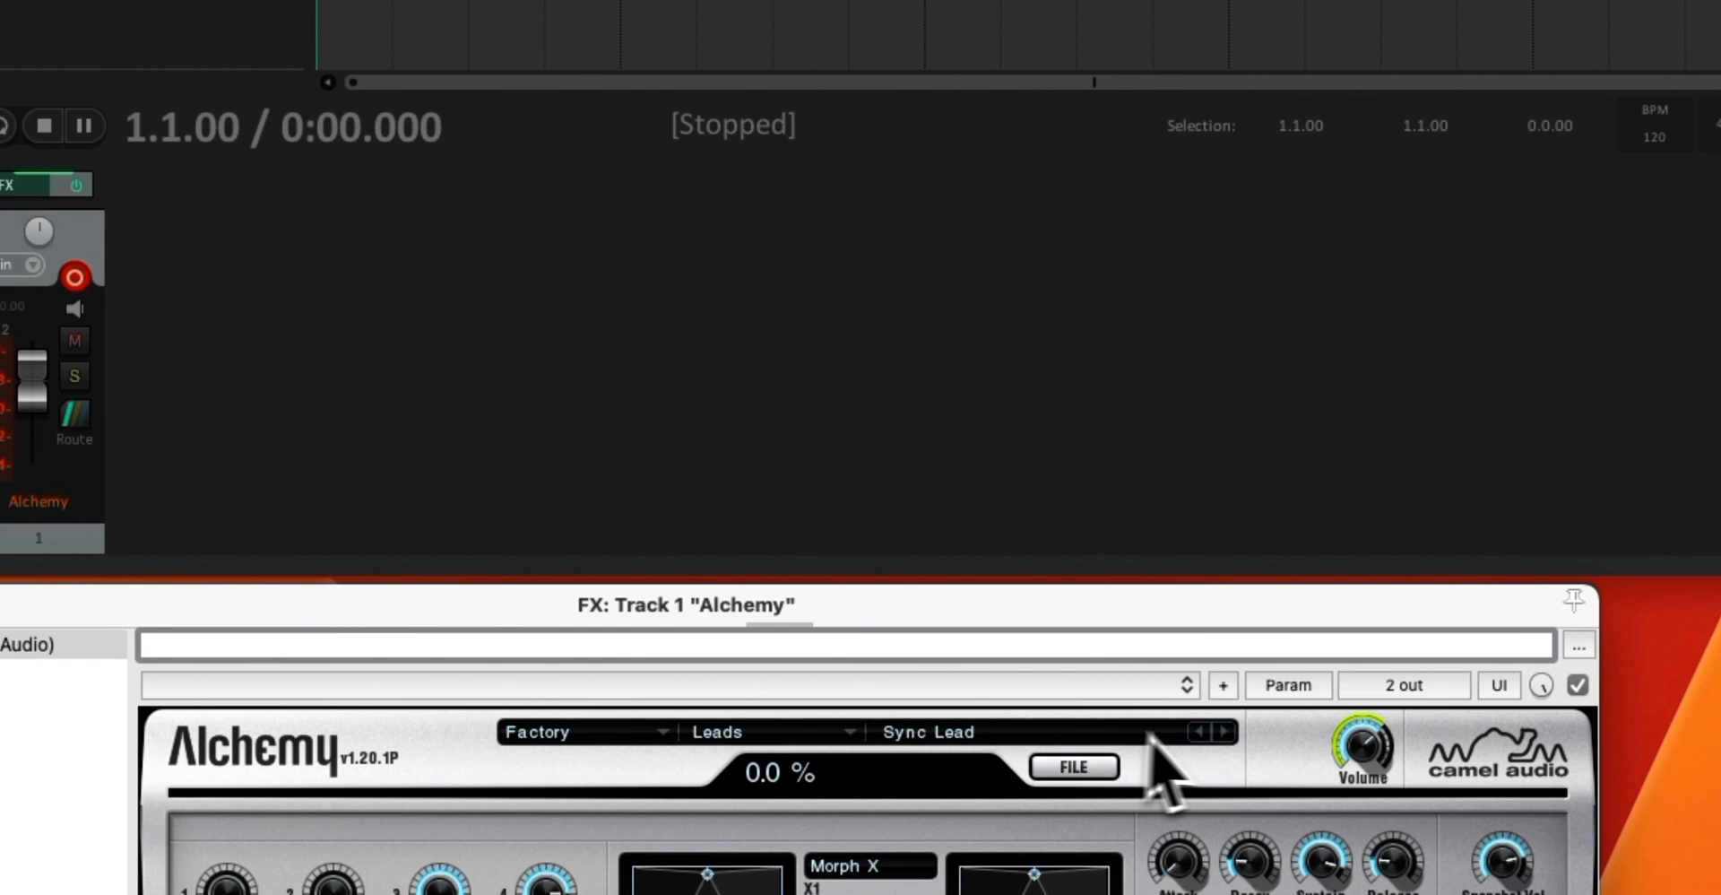
Browse the Alchemy lead presets and switch the synth to the Strings preset Harping On A Dream
{"action": "left_click", "coordinate": [1450, 805]}
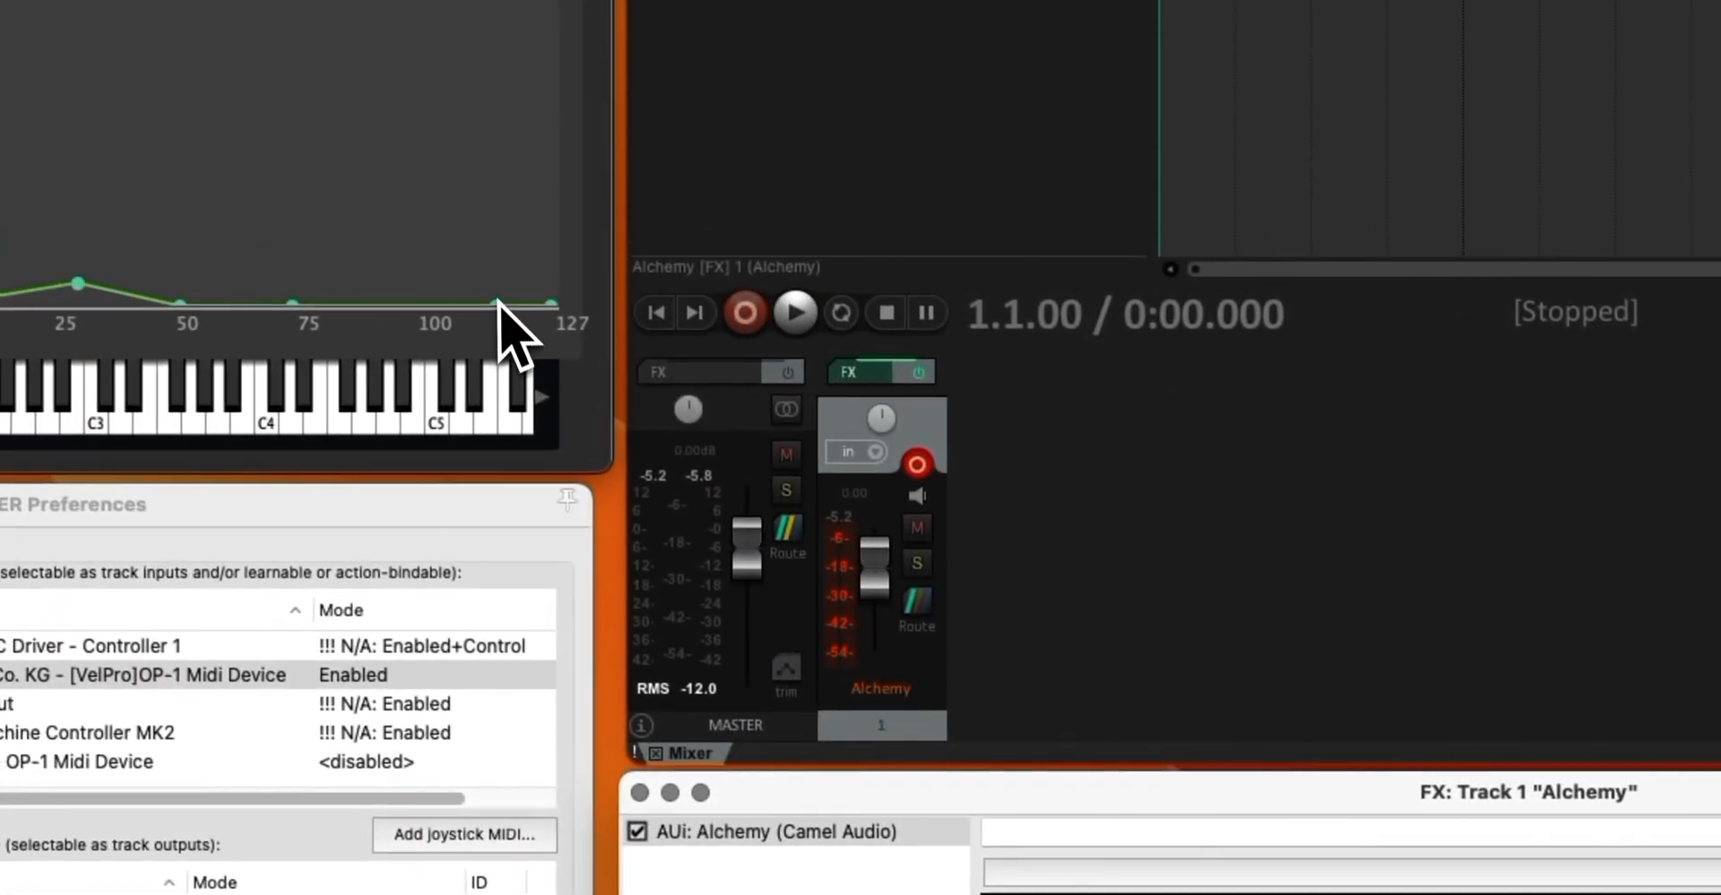
{"action": "mouse_move", "coordinate": [500, 306]}
{"action": "left_click_drag", "start_coordinate": [500, 306], "coordinate": [500, 321]}
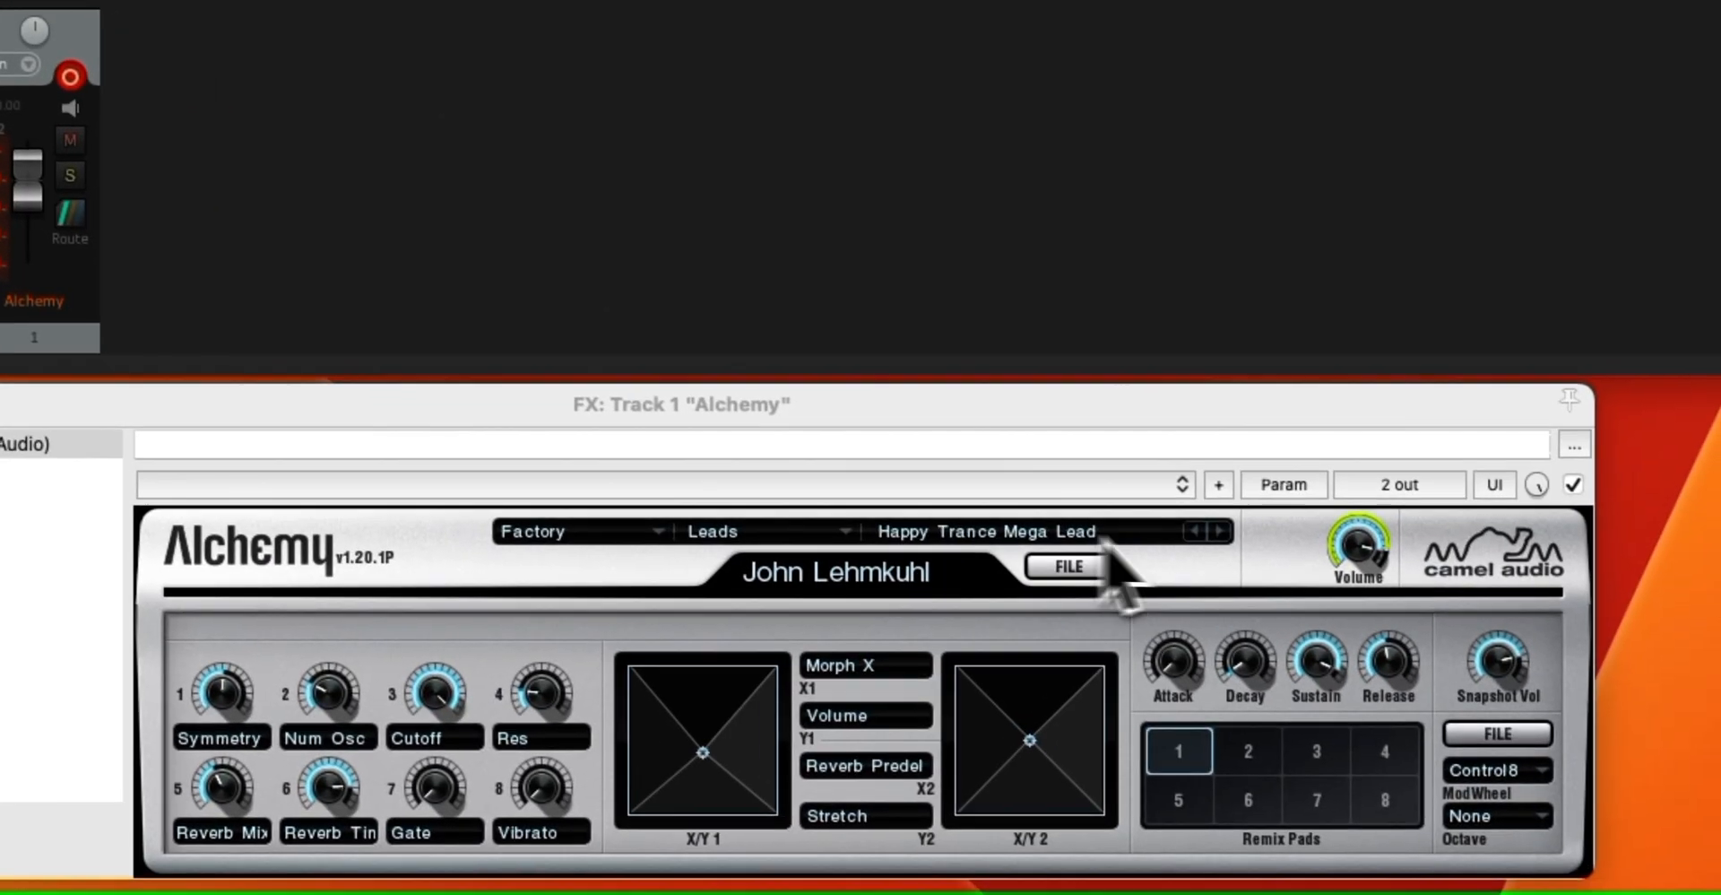
{"action": "left_click", "coordinate": [1219, 532]}
{"action": "left_click", "coordinate": [779, 538]}
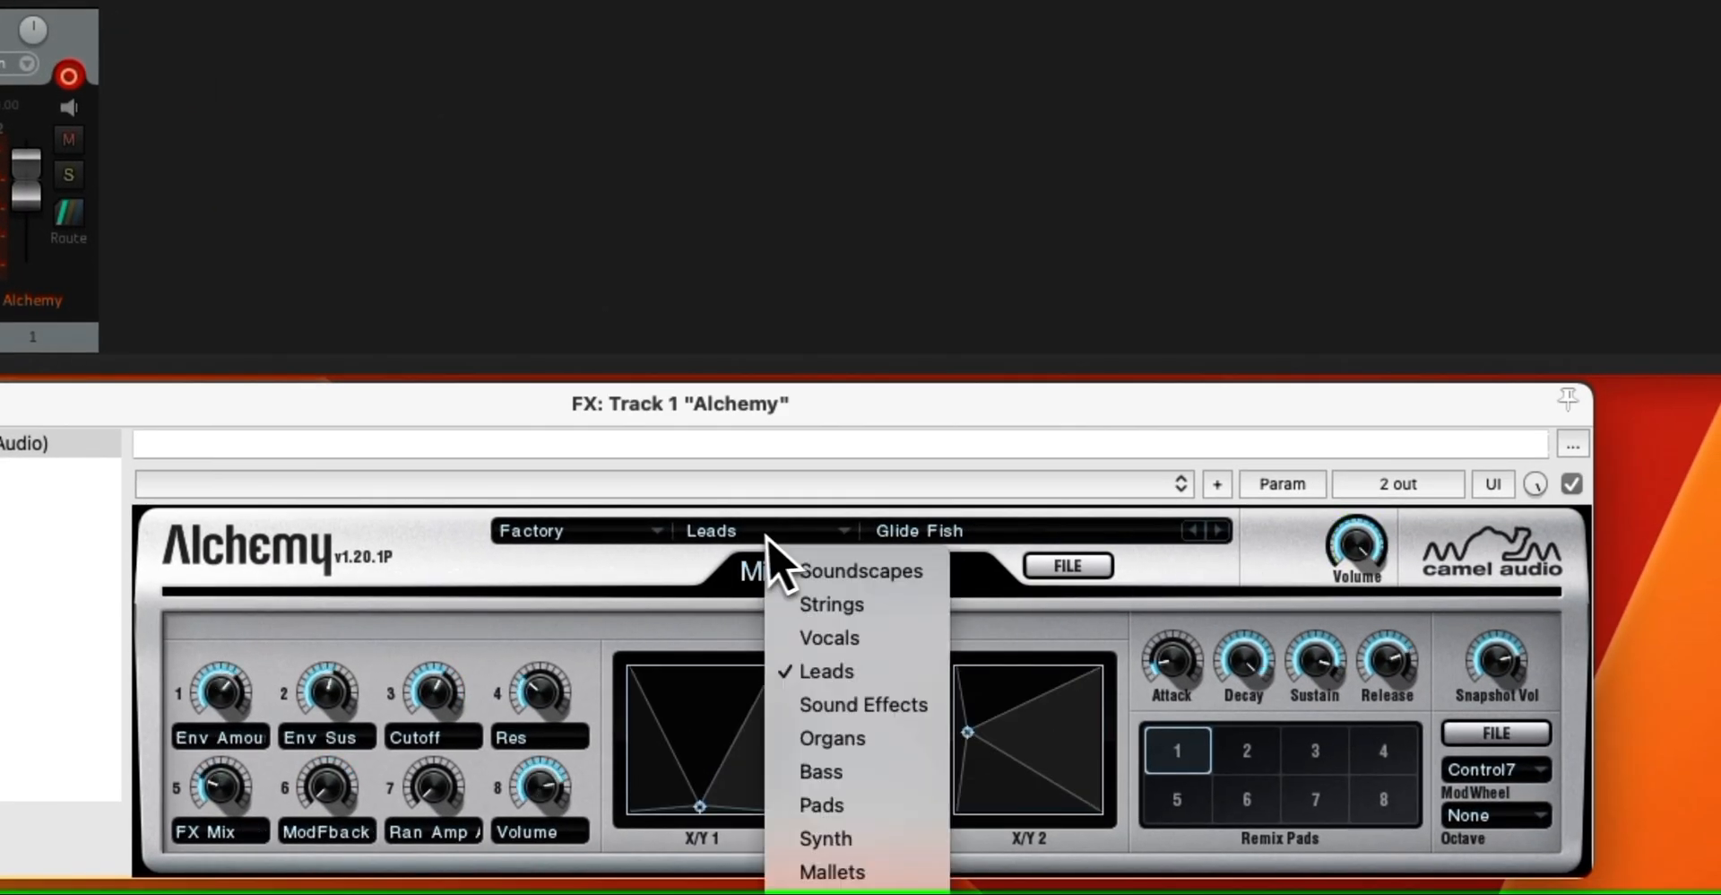
{"action": "left_click", "coordinate": [892, 608]}
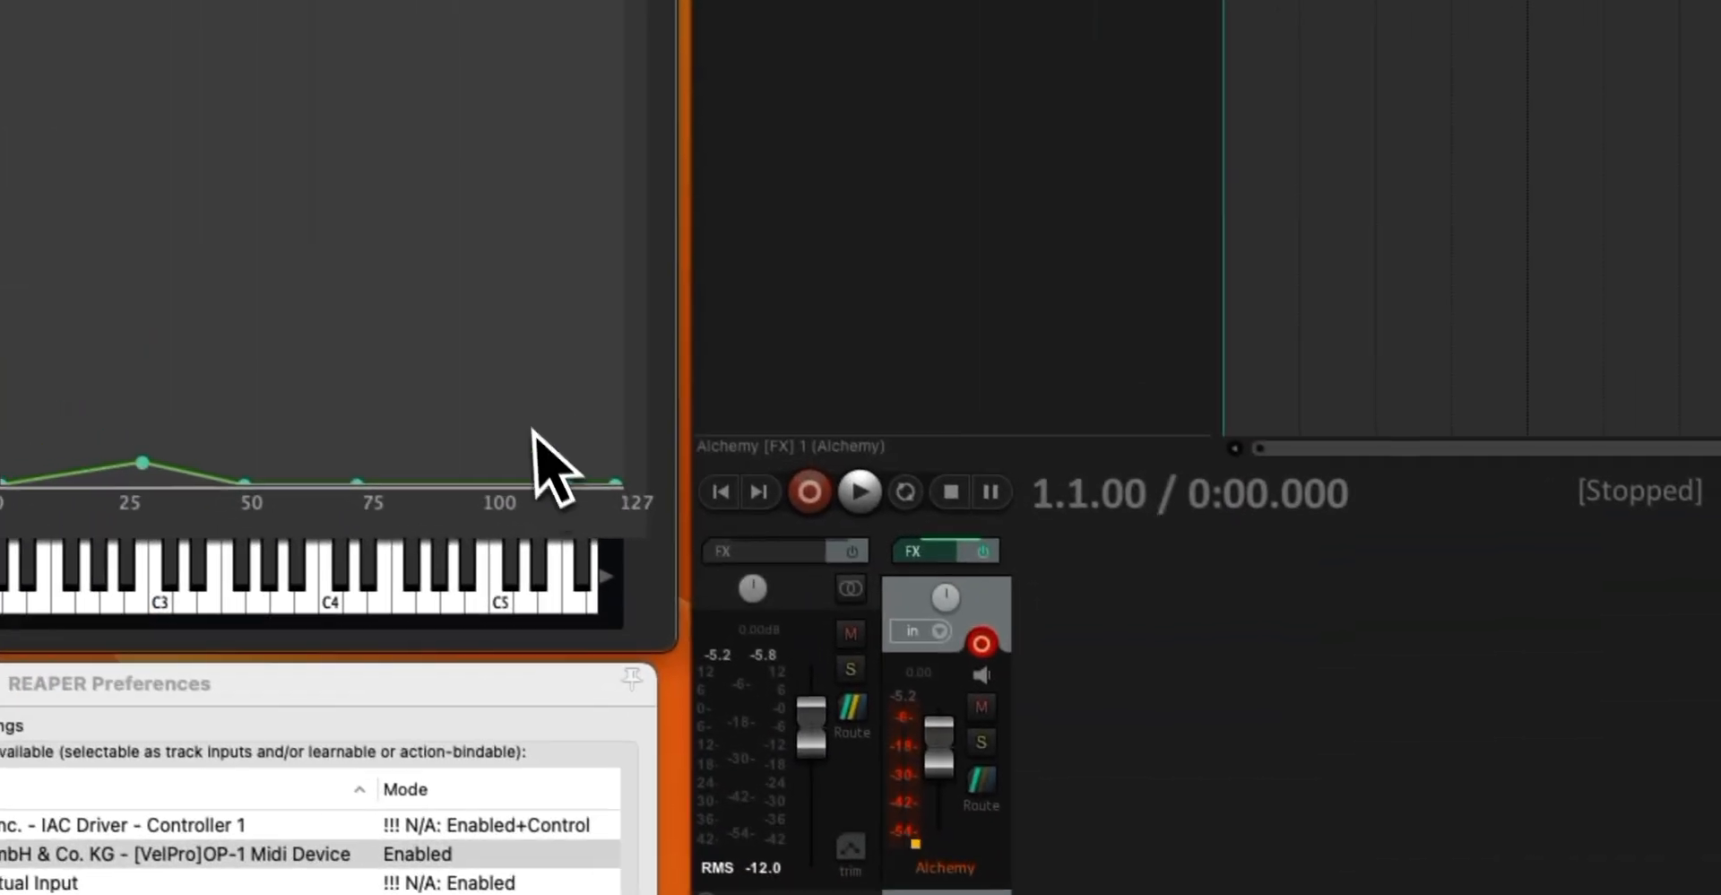
Raise the velocity curve's inner points to about mp at 54, f at 84 and ff at 110
{"action": "left_click_drag", "start_coordinate": [578, 492], "coordinate": [554, 20]}
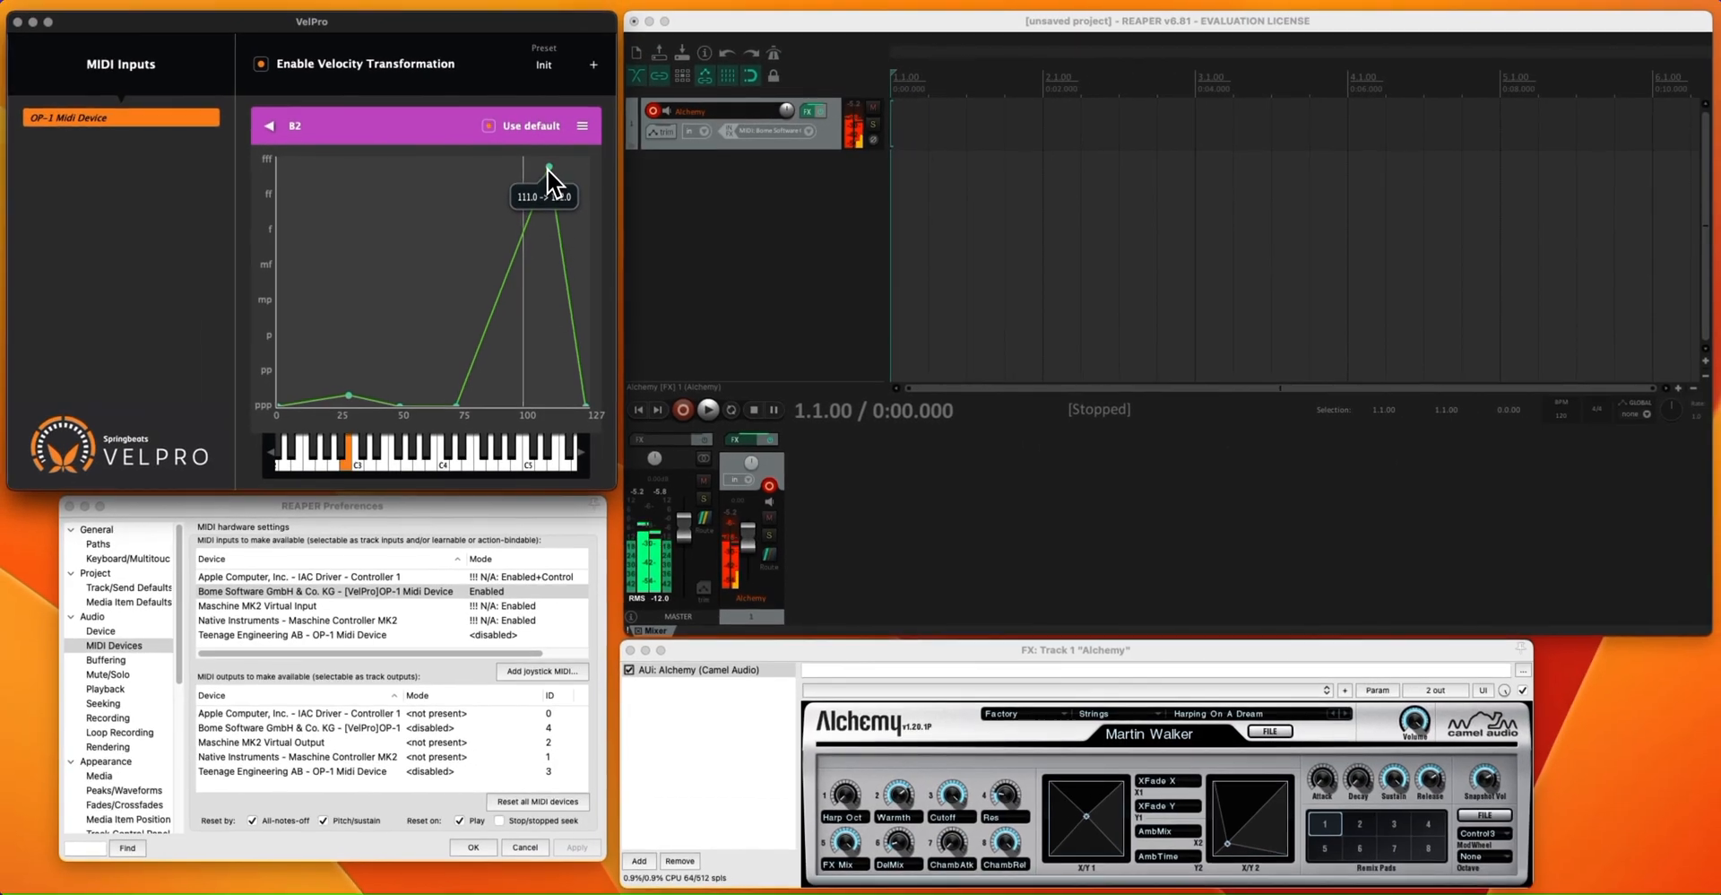
{"action": "left_click_drag", "start_coordinate": [547, 169], "coordinate": [549, 190]}
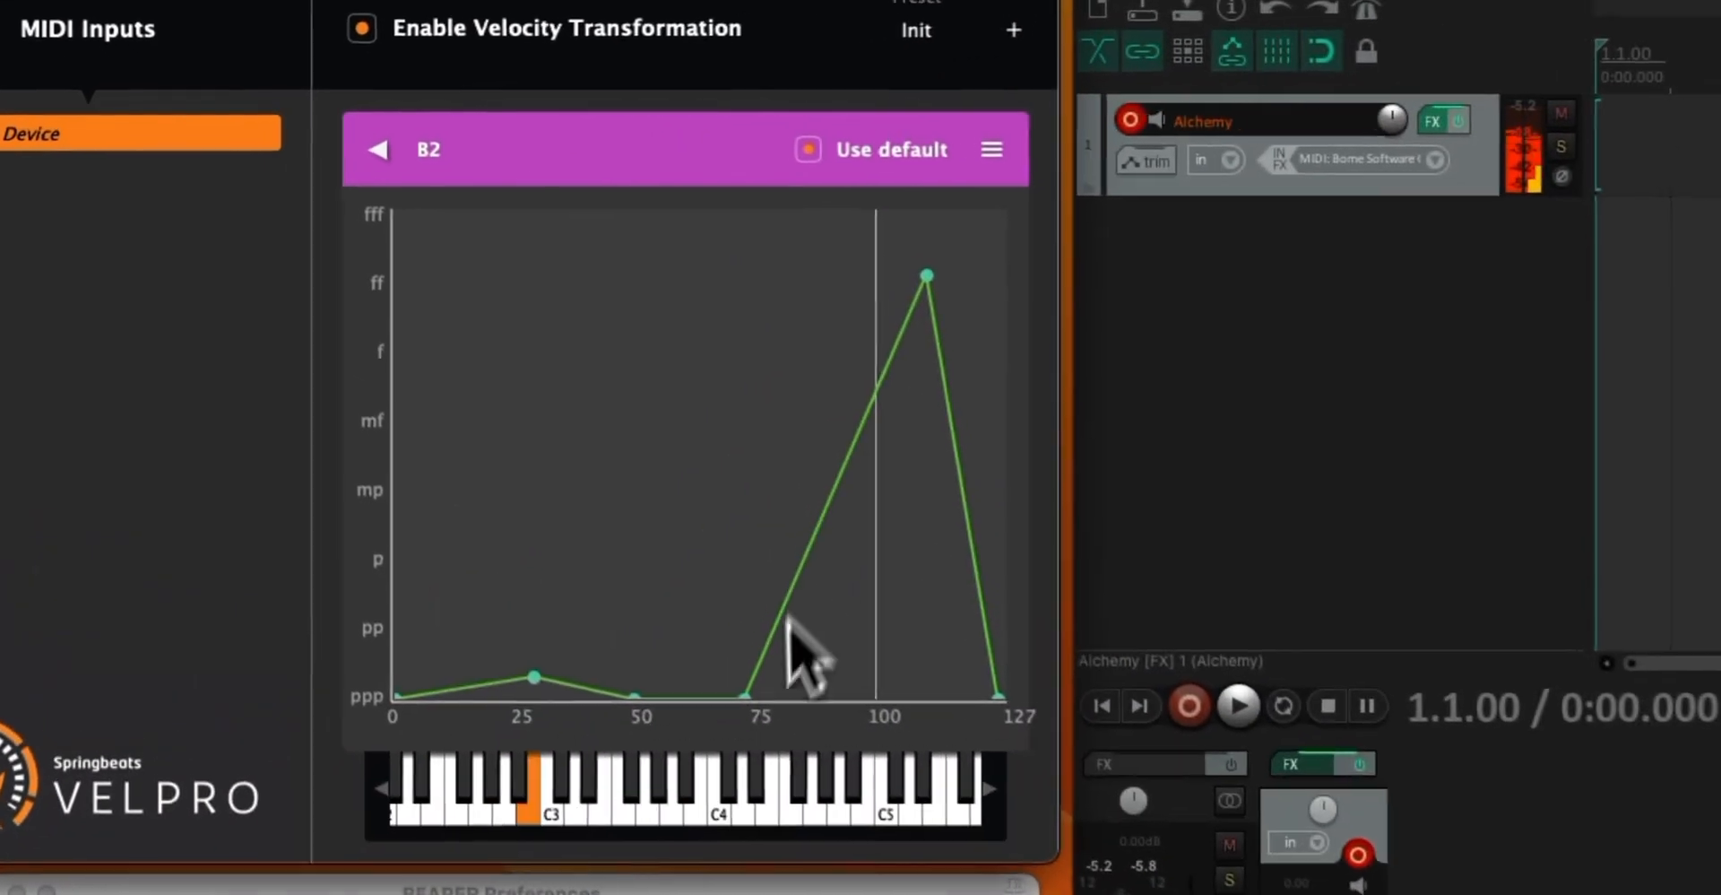
{"action": "left_click_drag", "start_coordinate": [745, 695], "coordinate": [812, 363]}
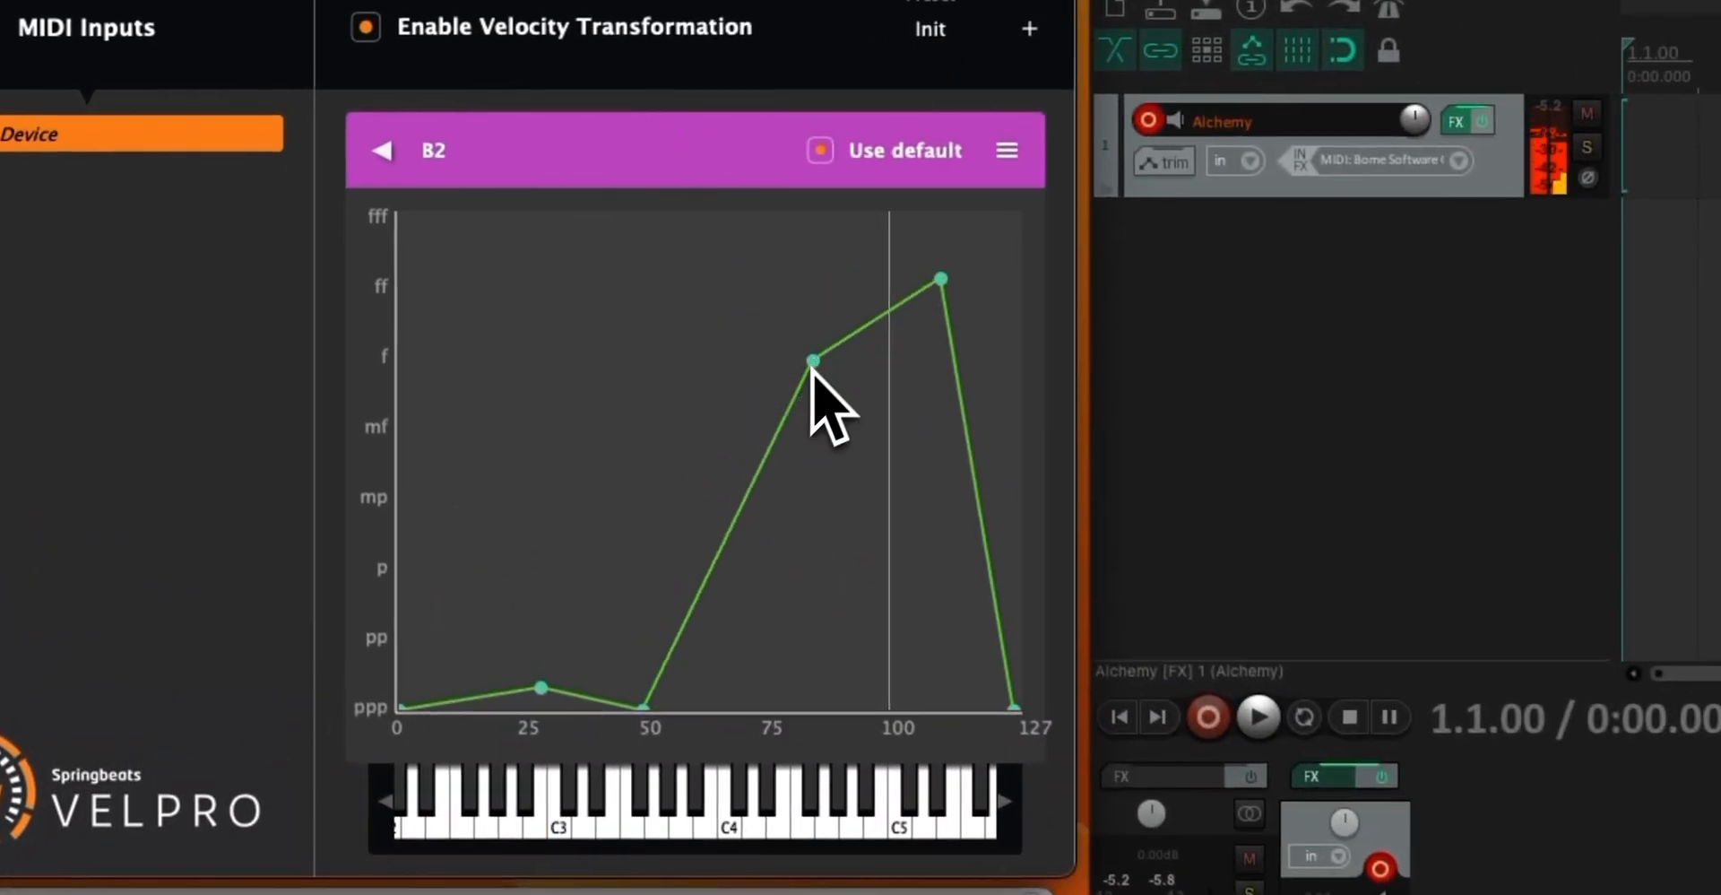
{"action": "left_click_drag", "start_coordinate": [643, 708], "coordinate": [668, 508]}
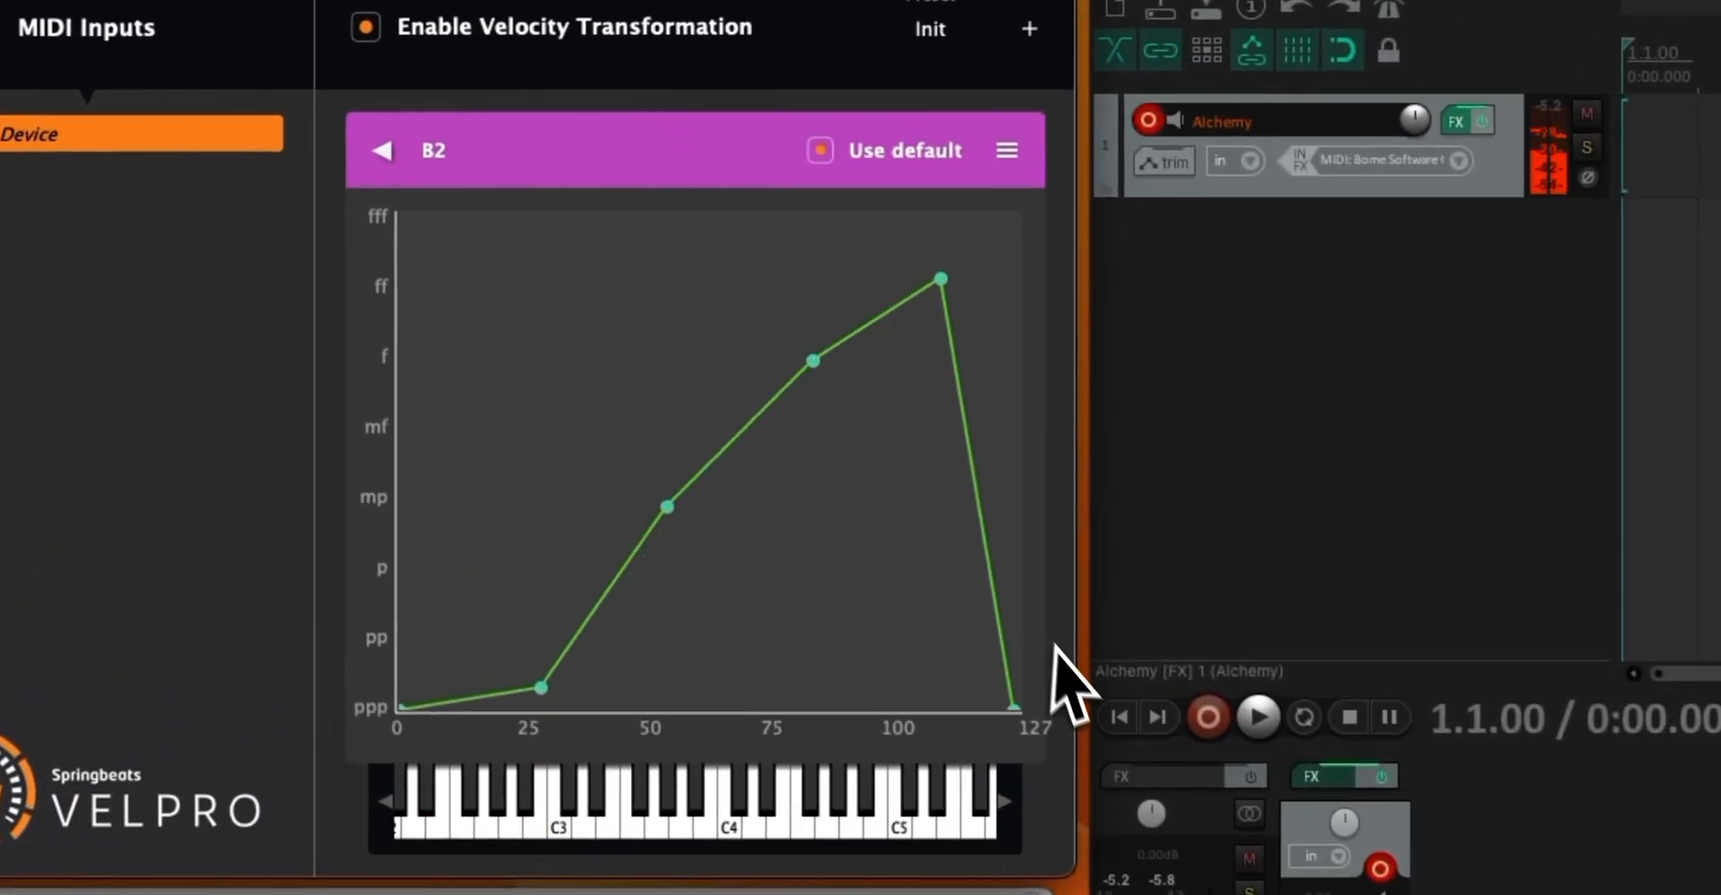
Raise the velocity curve's endpoint to fff and lower the points near 87 and 112 to about mf
{"action": "left_click_drag", "start_coordinate": [1014, 707], "coordinate": [1047, 150]}
{"action": "left_click_drag", "start_coordinate": [955, 274], "coordinate": [944, 364]}
{"action": "left_click_drag", "start_coordinate": [813, 361], "coordinate": [817, 411]}
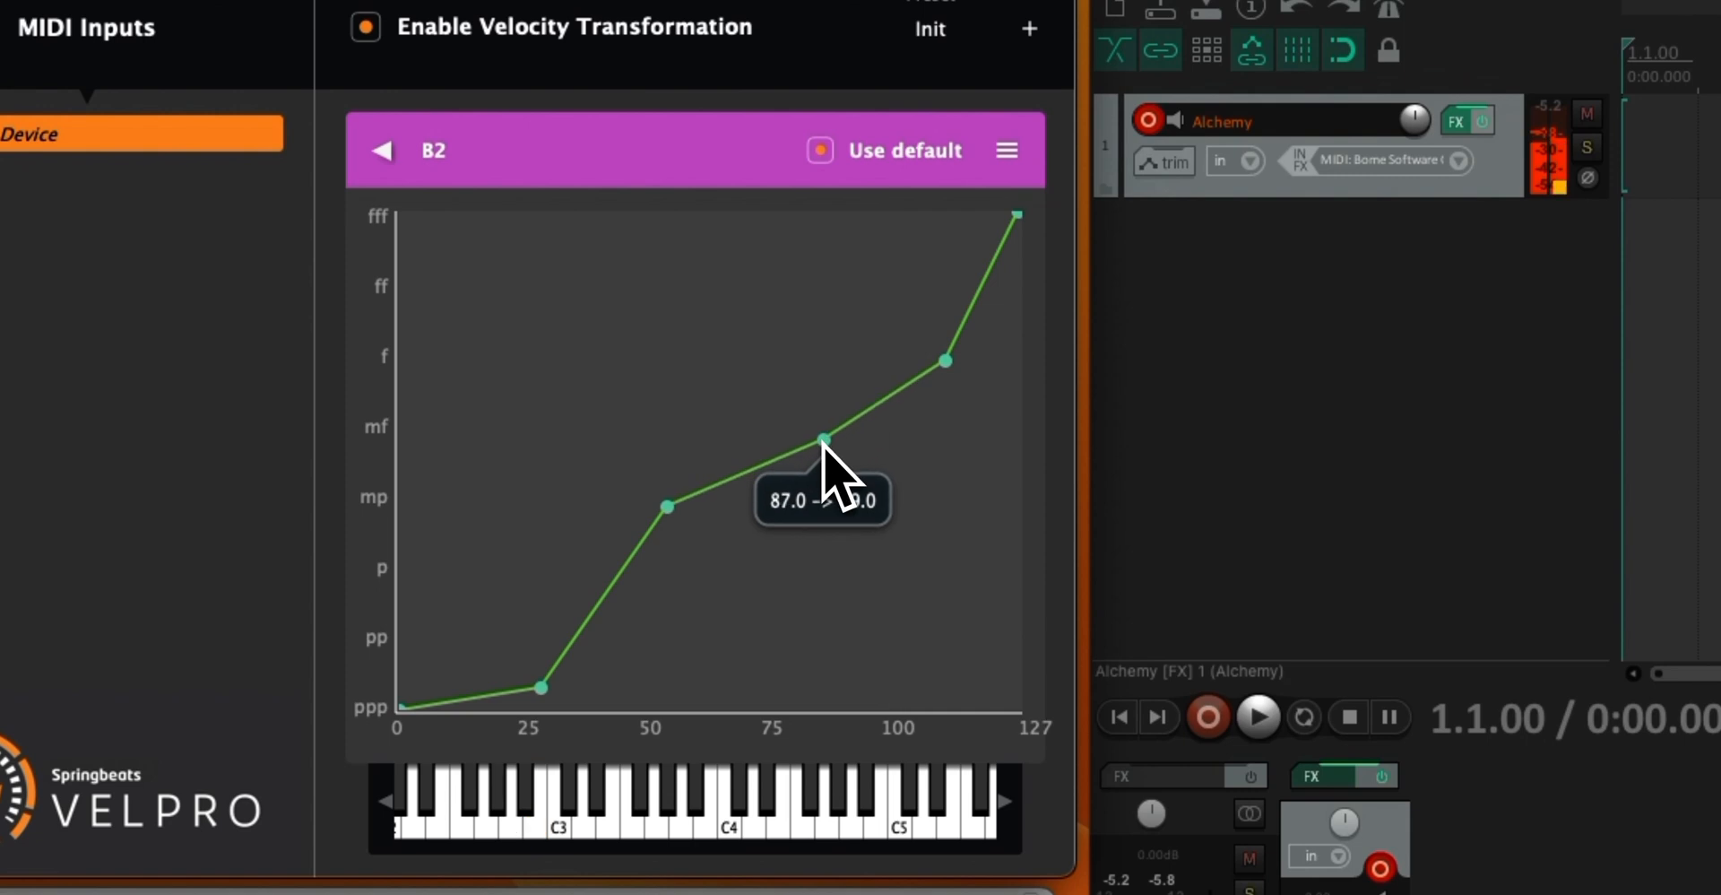
{"action": "left_click_drag", "start_coordinate": [948, 366], "coordinate": [955, 439]}
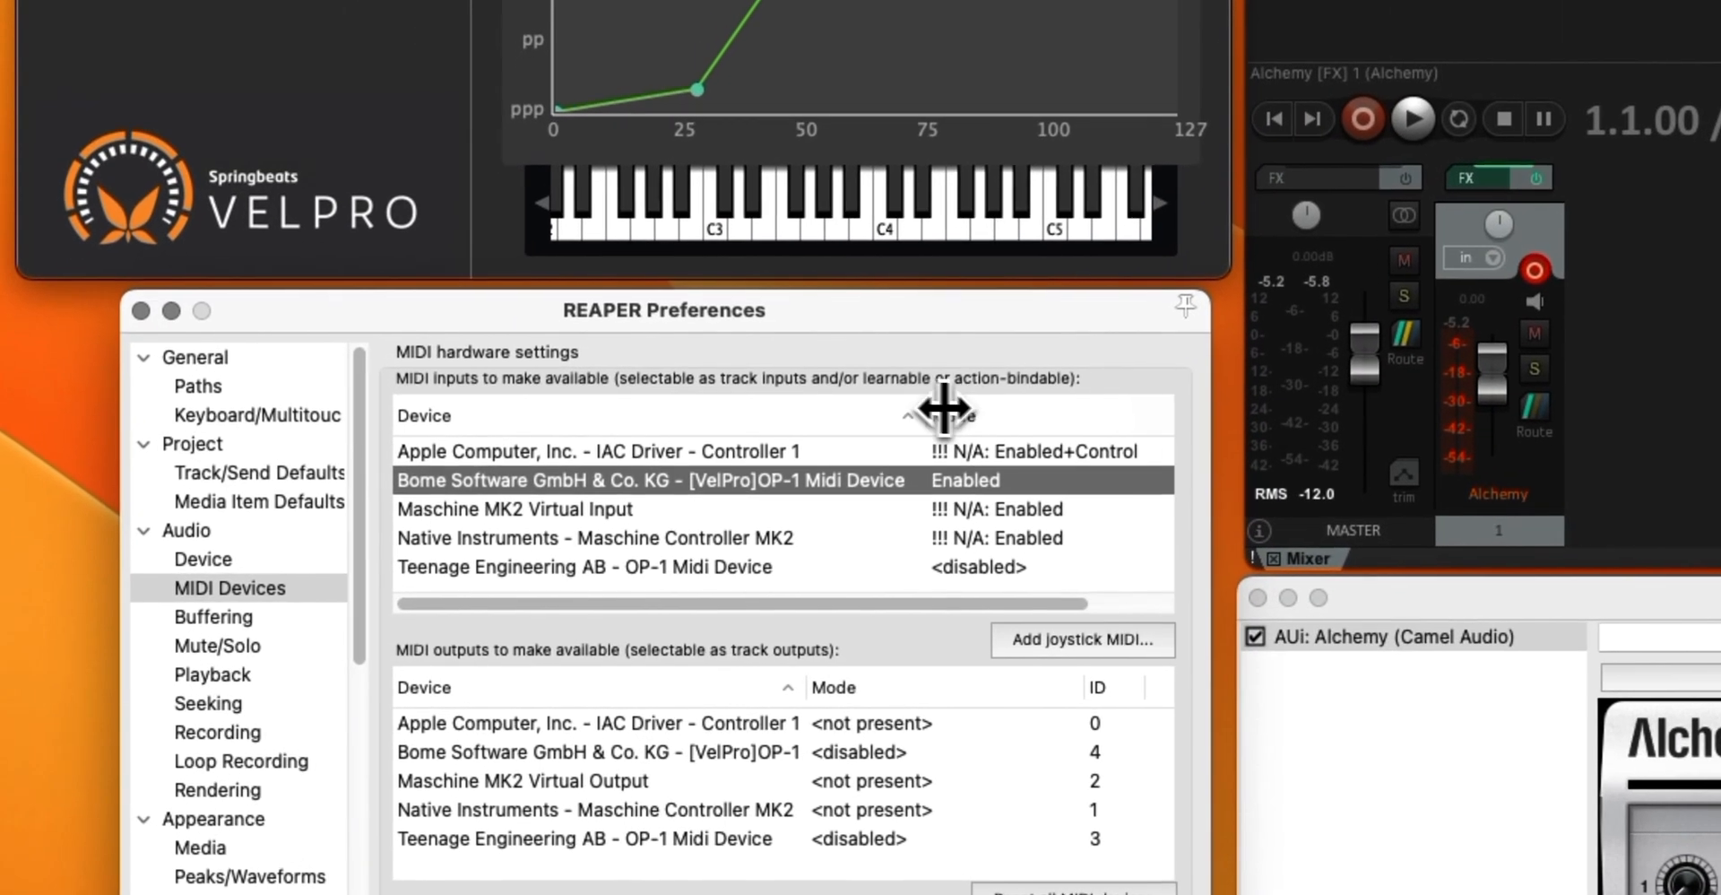
{"action": "left_click_drag", "start_coordinate": [944, 408], "coordinate": [952, 408]}
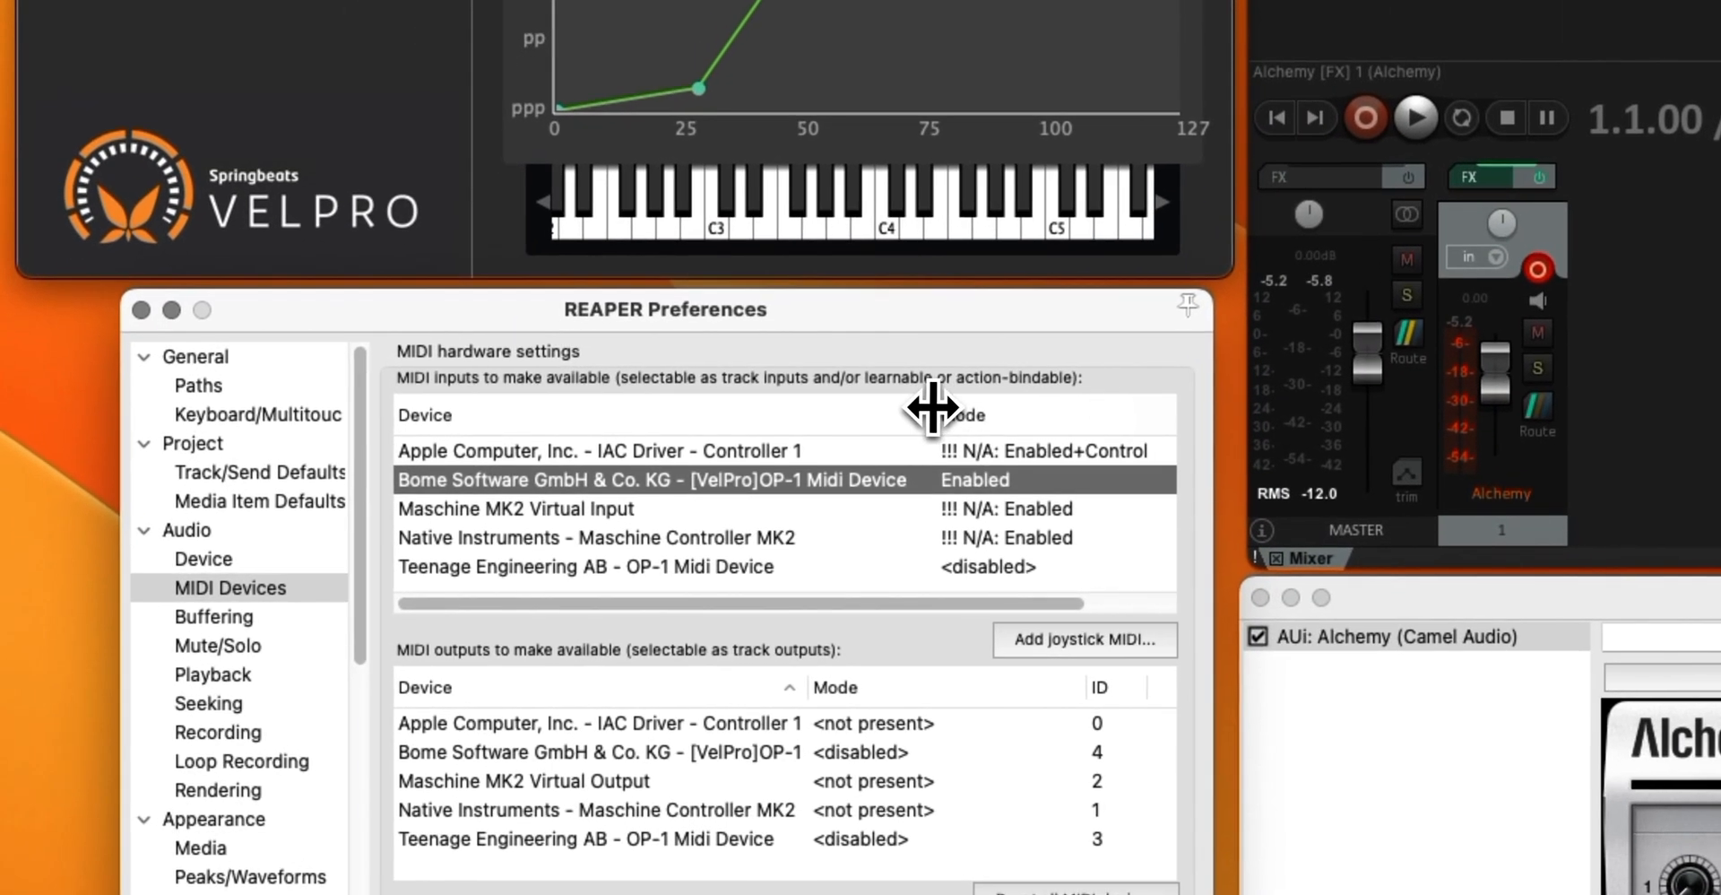